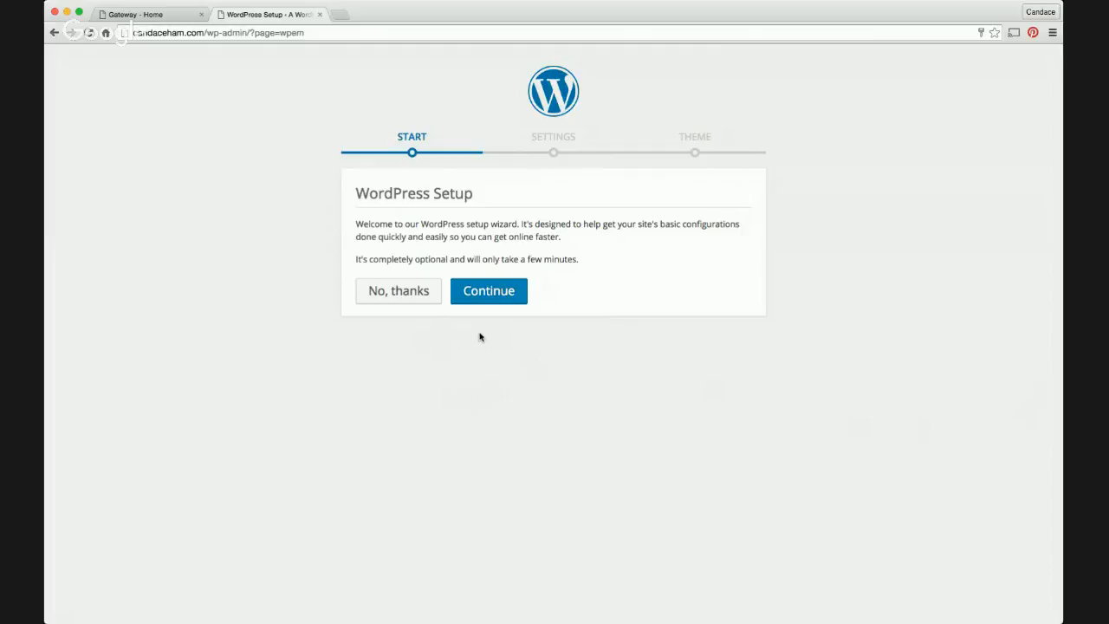
Continue to the Settings step and choose Standard (Recommended) as the website Type
click(486, 296)
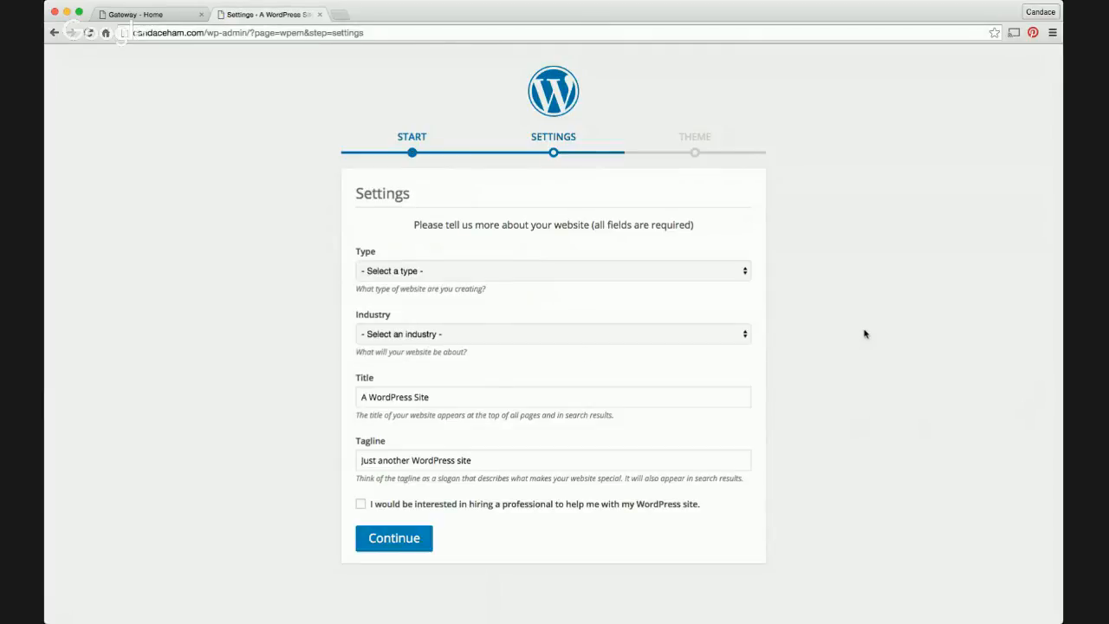
click(740, 275)
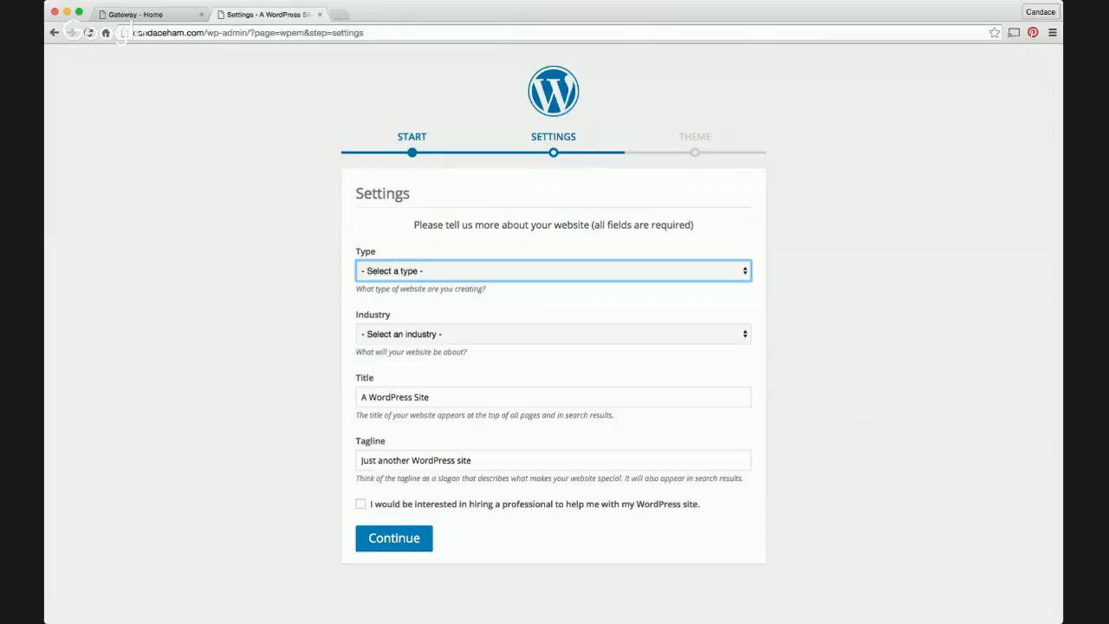
click(740, 288)
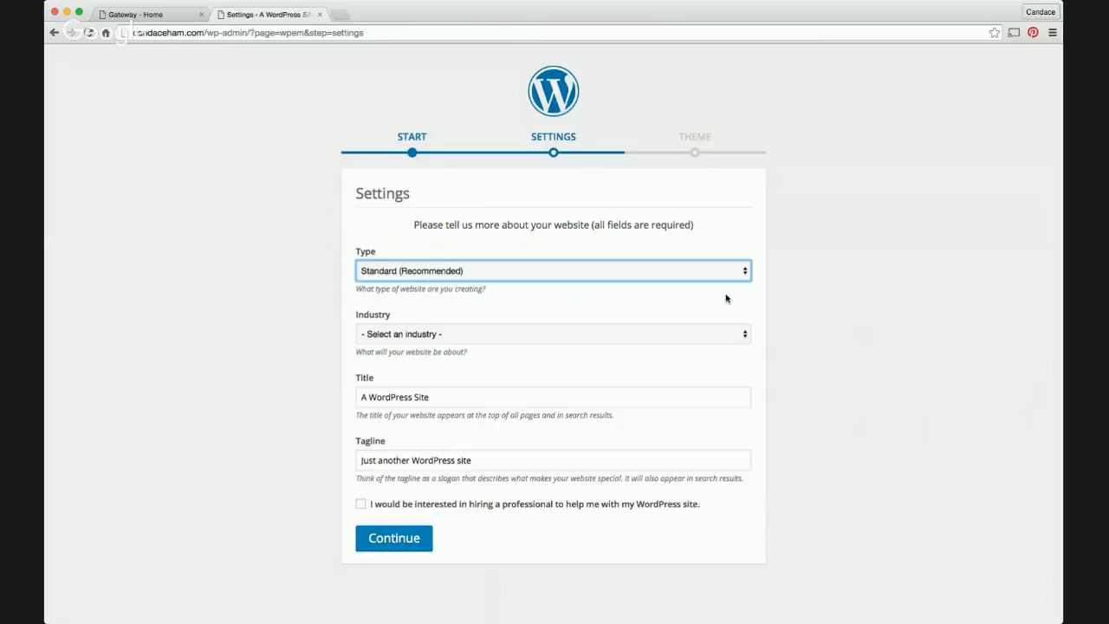
click(745, 336)
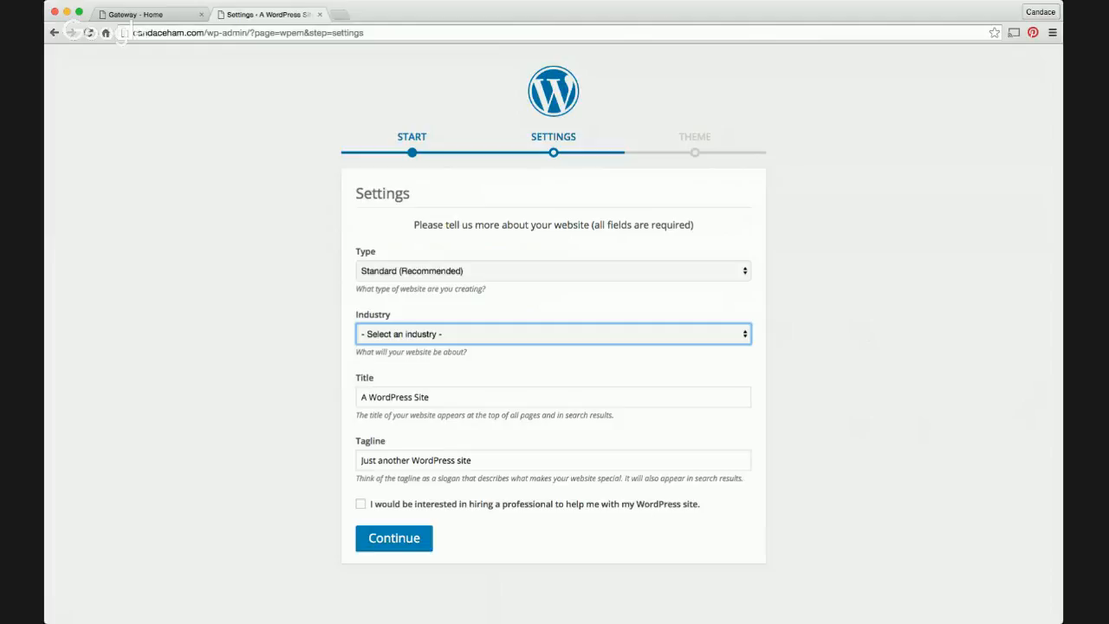
click(720, 375)
drag(448, 396, 344, 393)
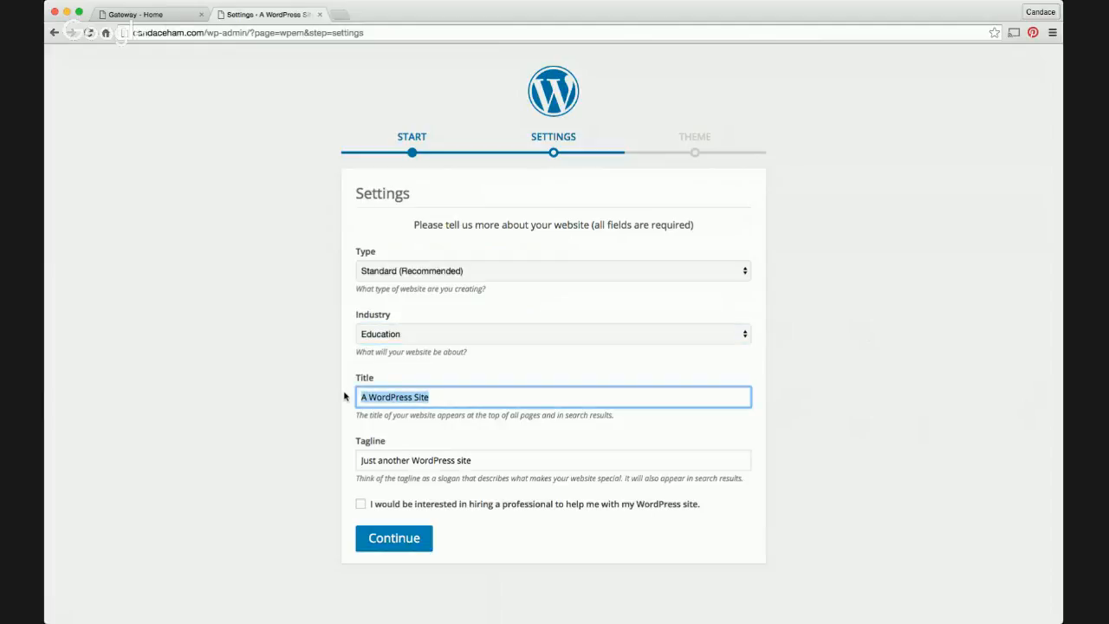
text(My)
key(BackSpace)
key(BackSpace)
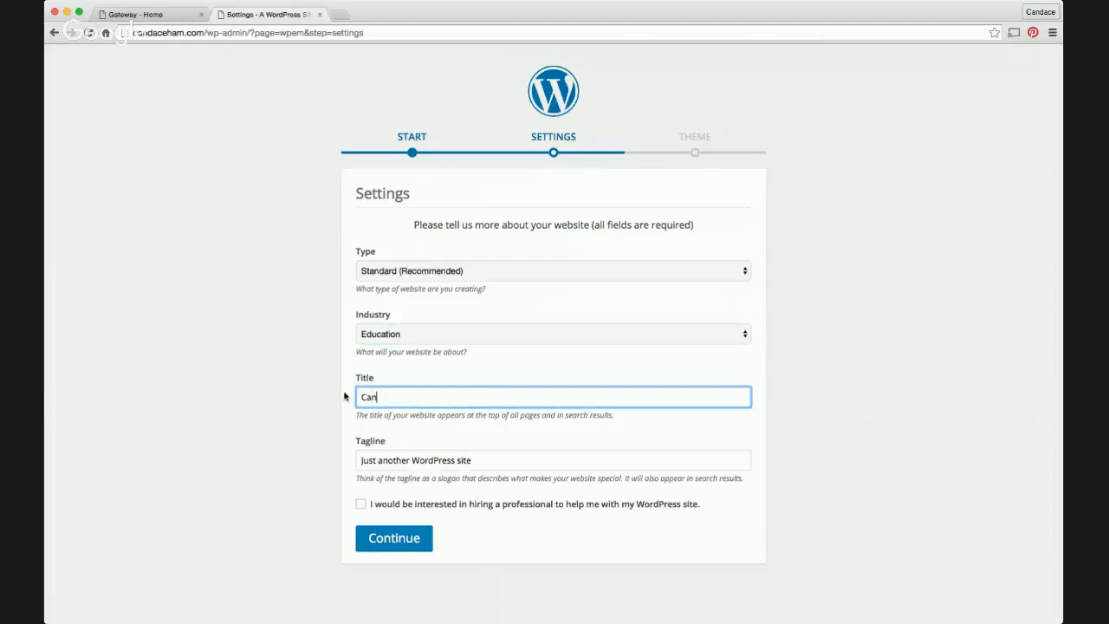
Keep the default tagline and submit the settings
click(494, 460)
drag(496, 463, 348, 463)
click(505, 462)
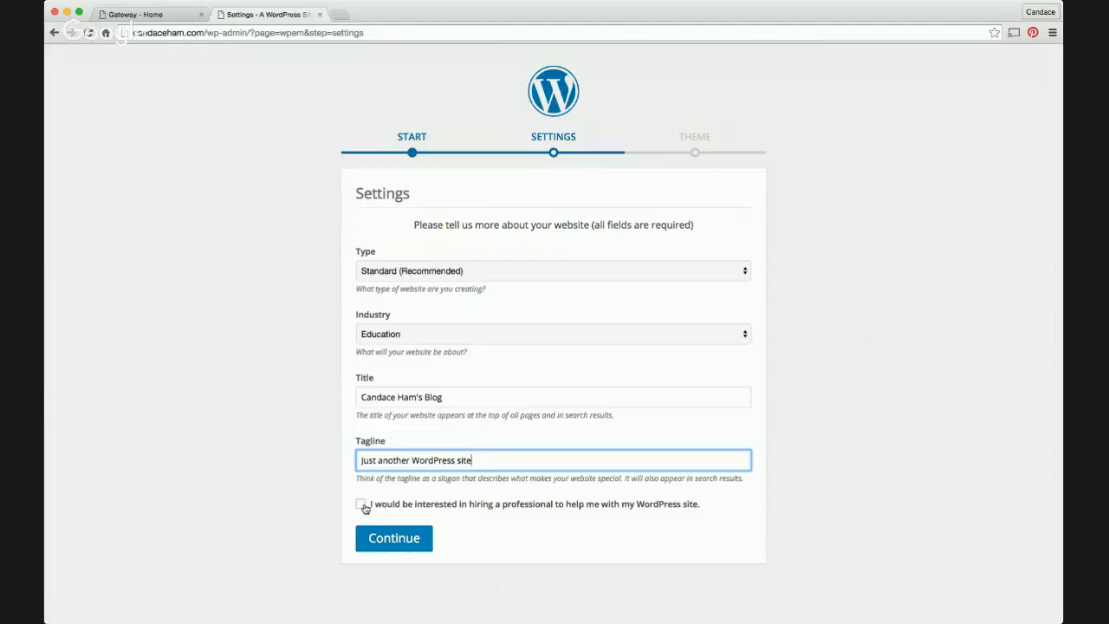
click(416, 548)
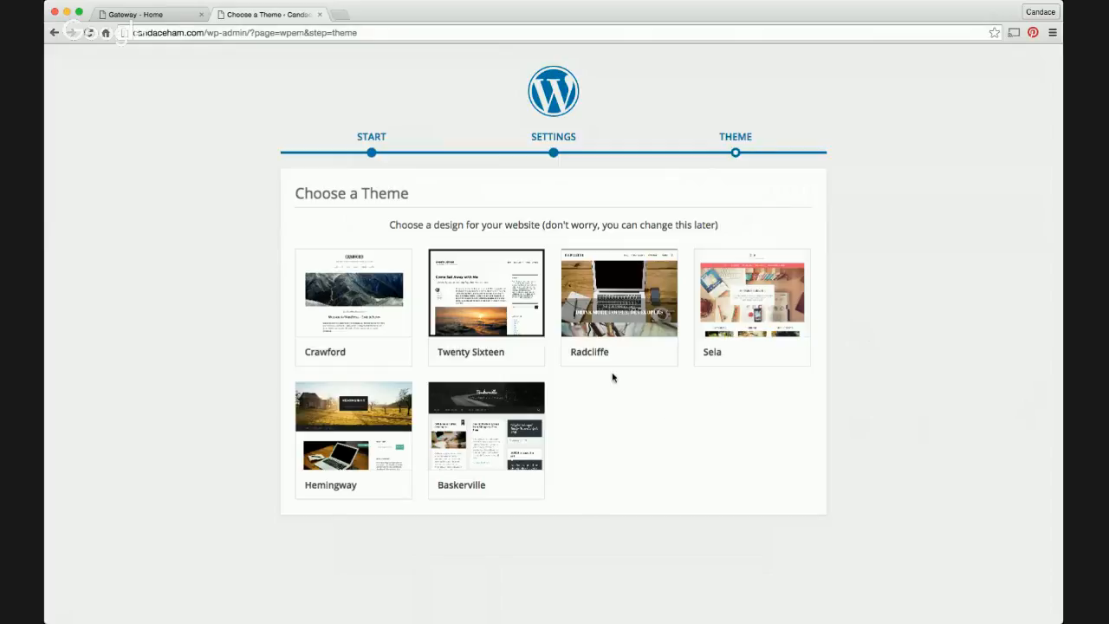
Open the full preview of the Sela theme
click(770, 302)
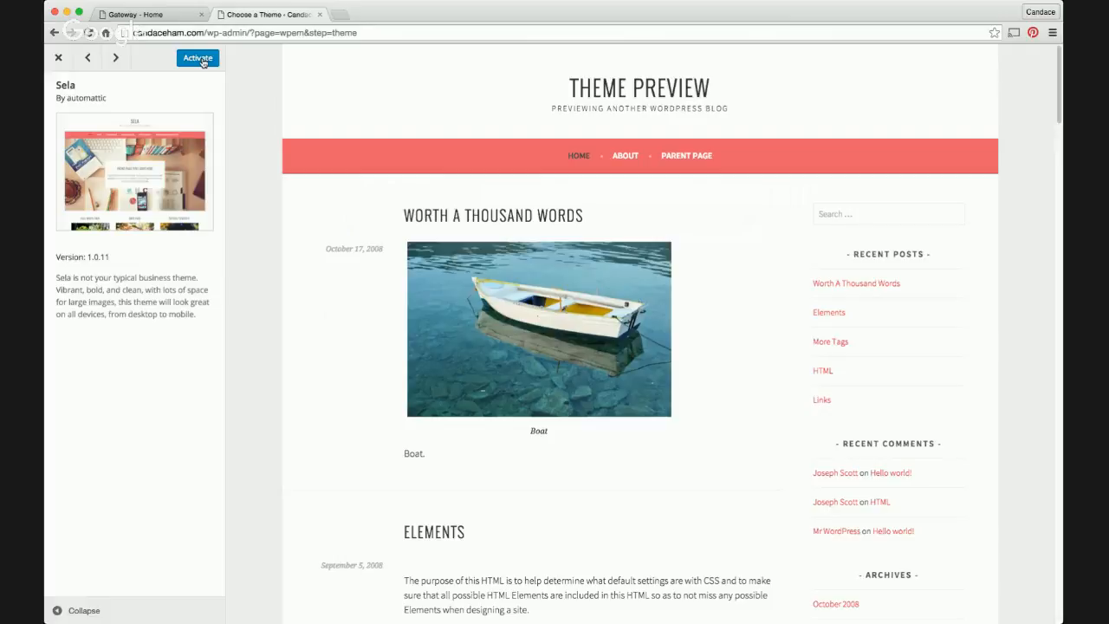
Activate the previewed theme to finish setup and load the Customizer
click(198, 58)
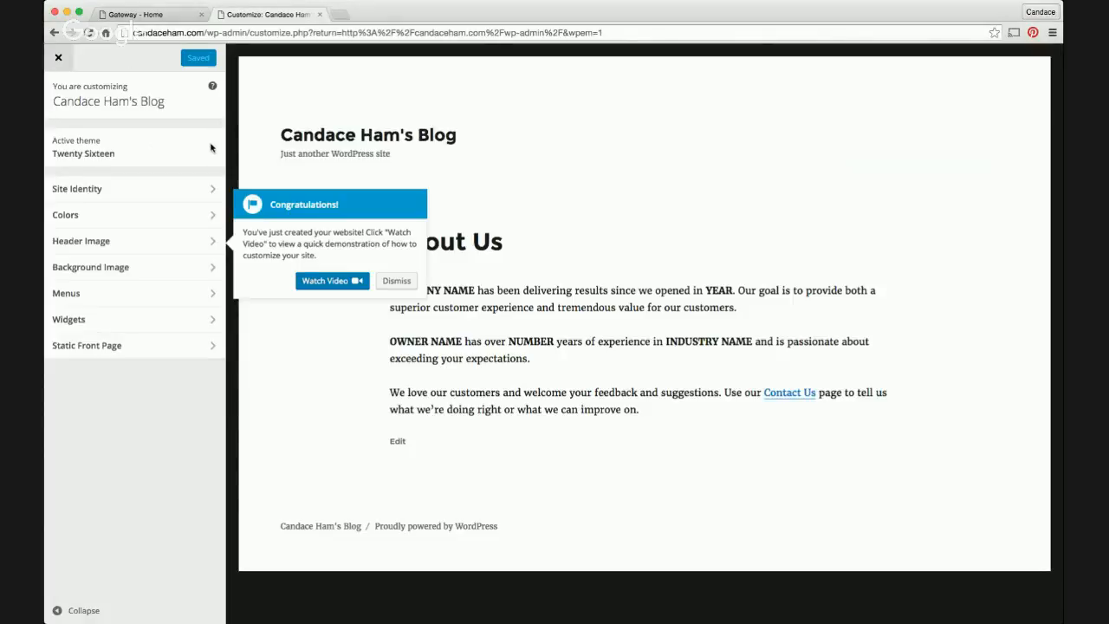
Dismiss the Congratulations popup and enlarge the browser window
click(391, 283)
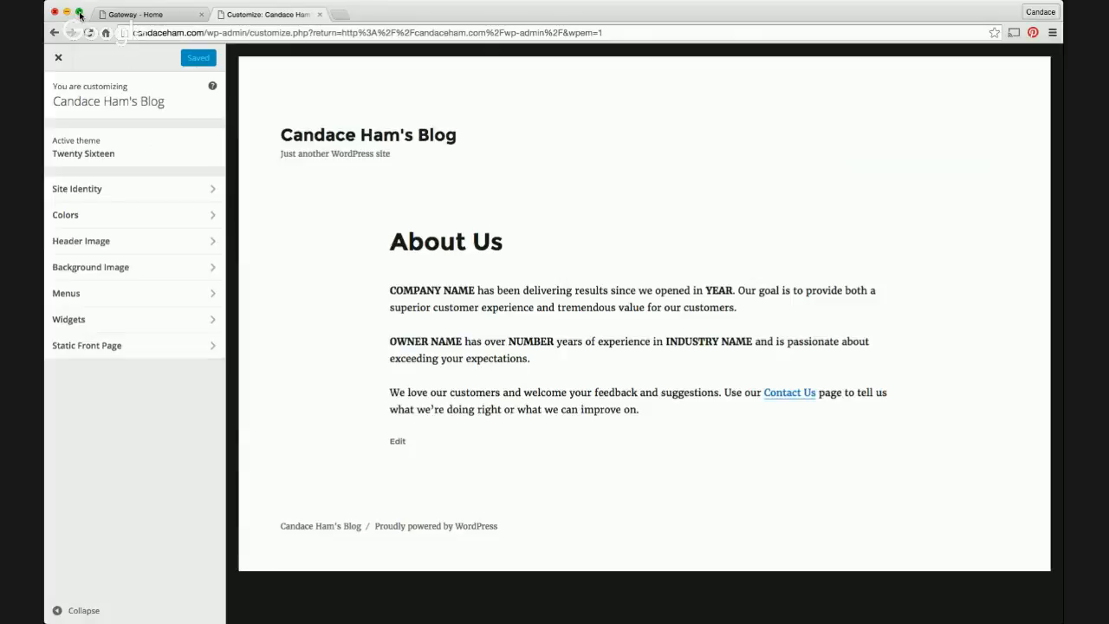
click(79, 14)
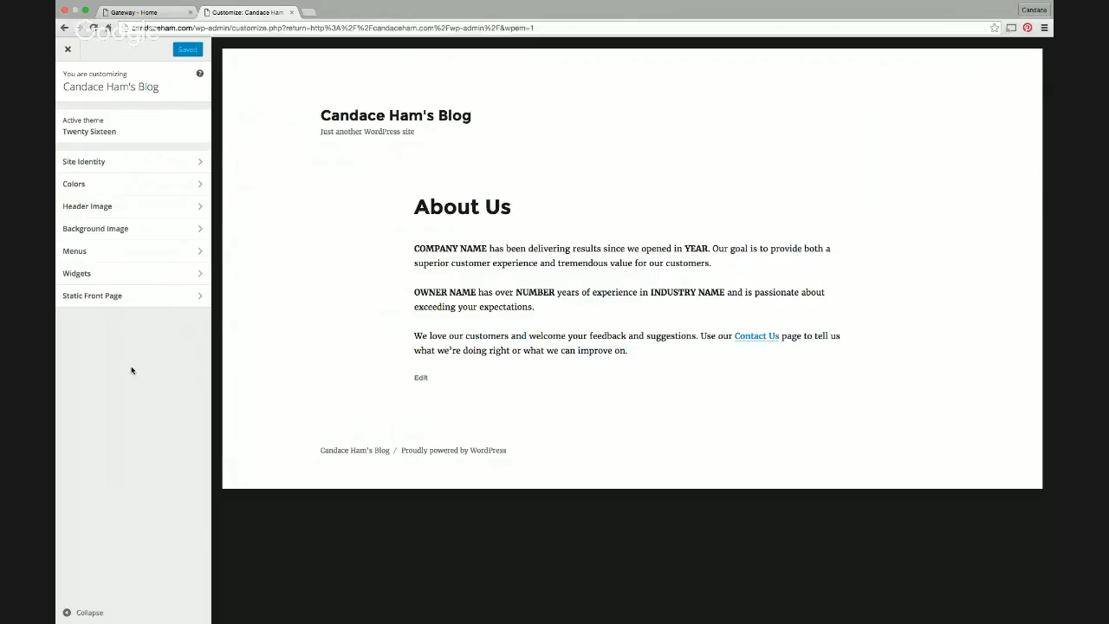
Set About Us as the static front page, then open wp-login.php in a new tab
click(110, 298)
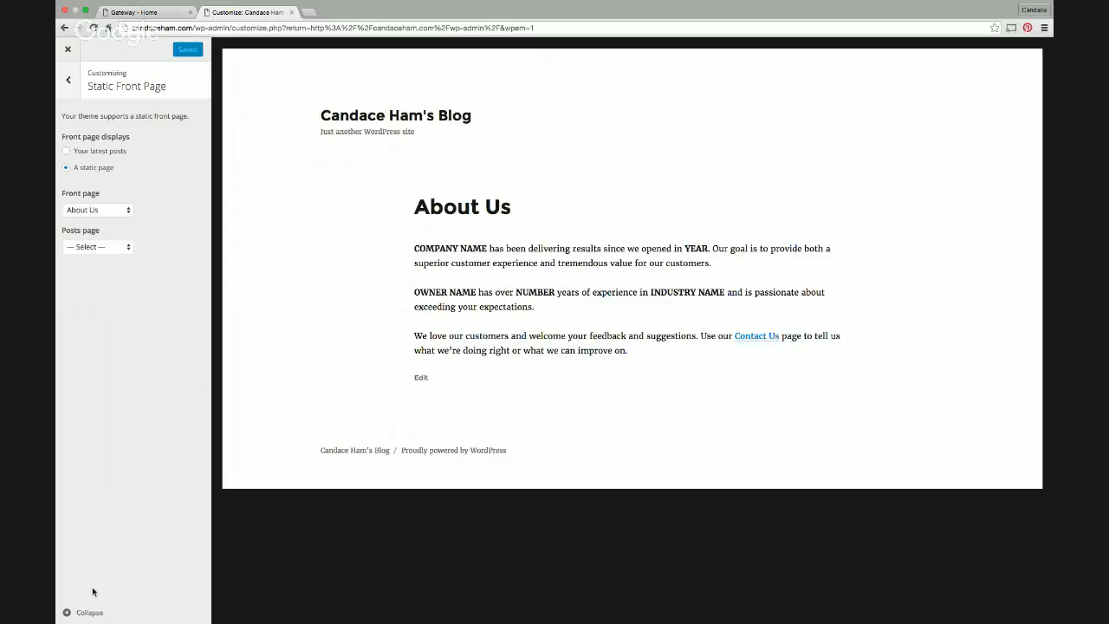
click(91, 614)
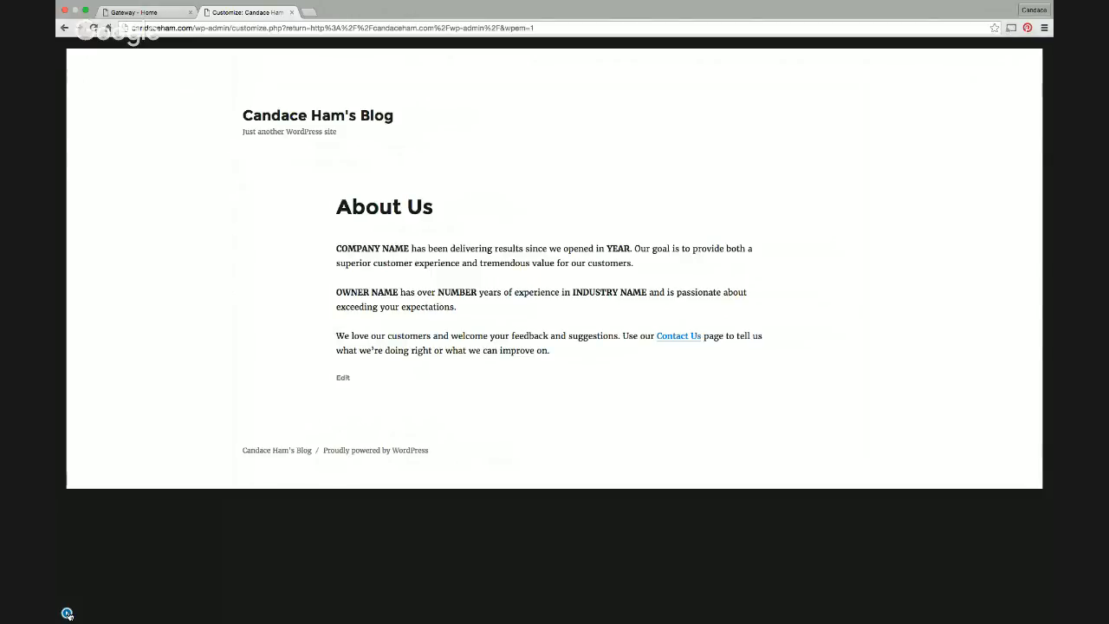
click(67, 612)
click(67, 613)
click(85, 11)
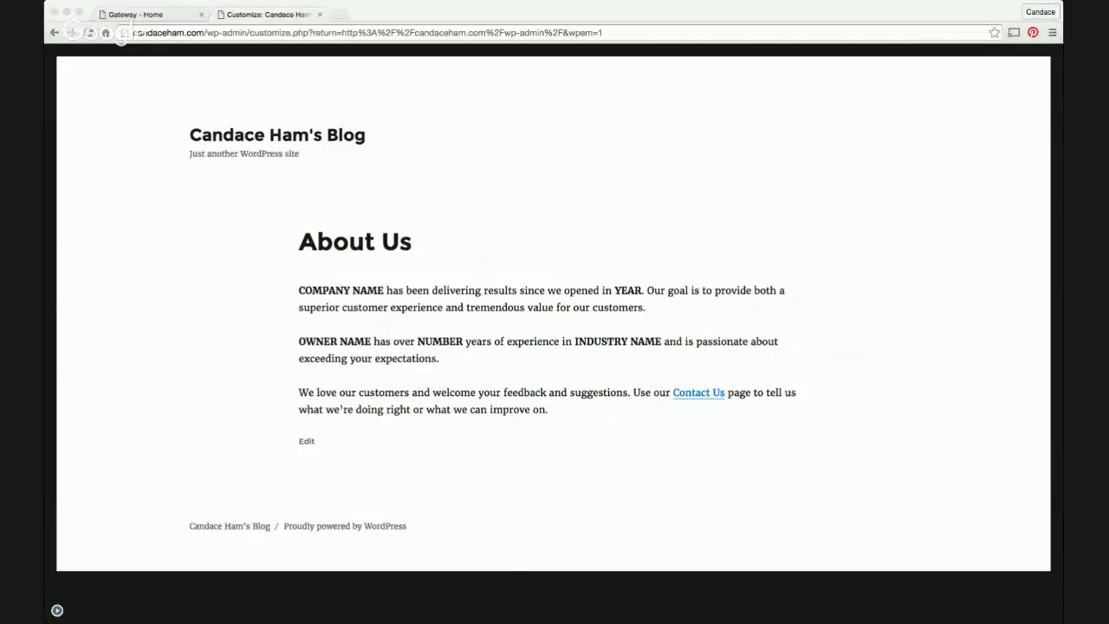
click(552, 478)
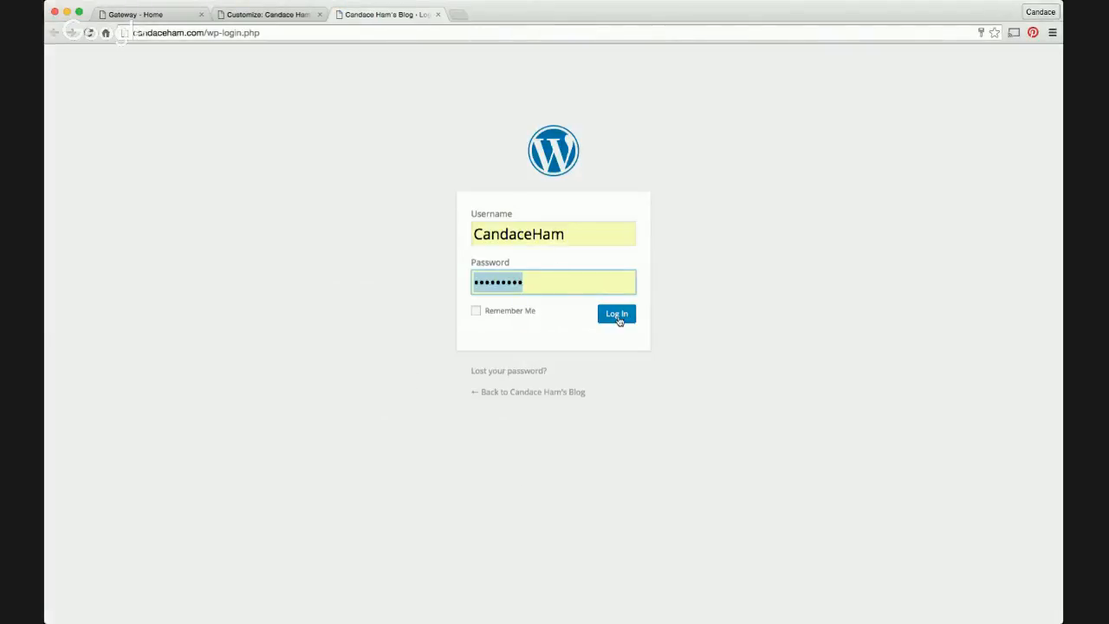
Re-enter the account password and log in to the admin Dashboard
click(618, 317)
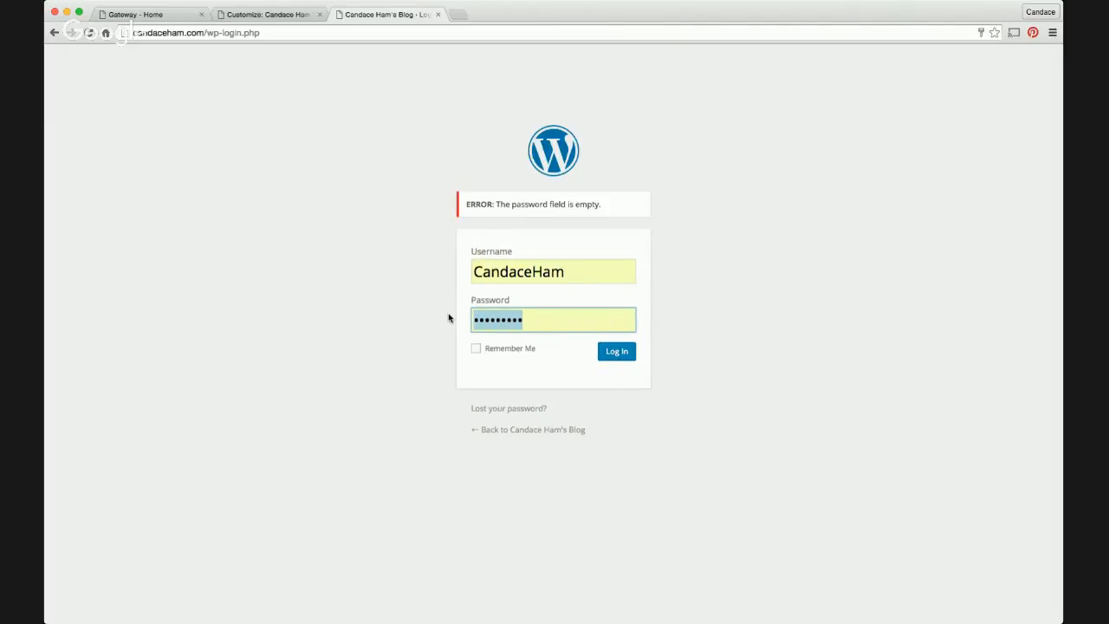
text(•••••••••)
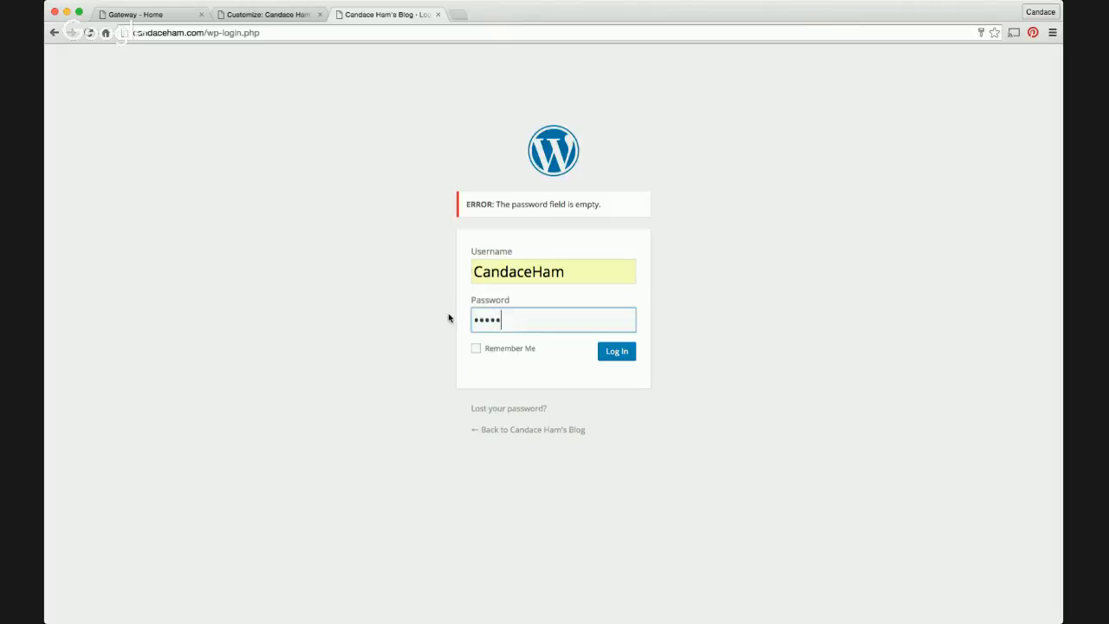
key(Return)
click(622, 353)
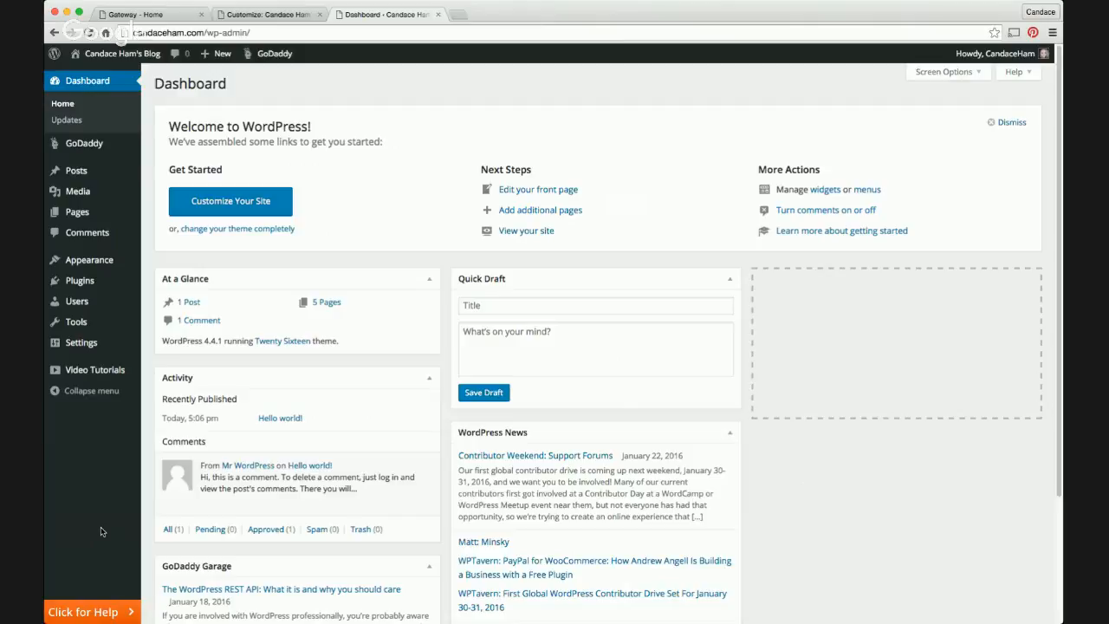
Open the All Pages list of five pages, then start a blank new page
mouse_move(76, 215)
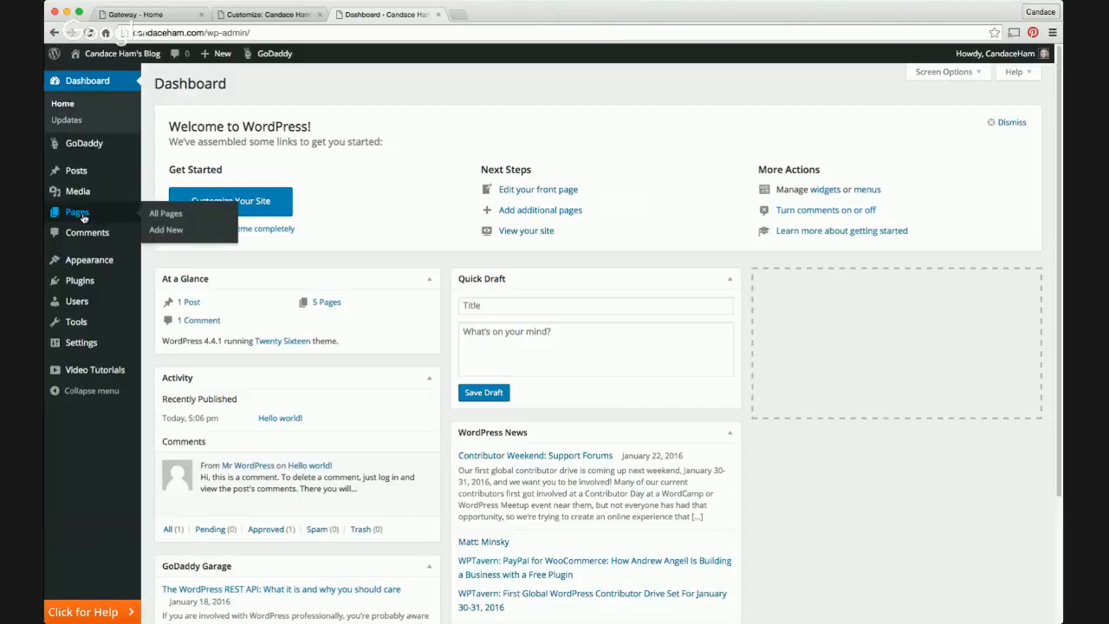
click(167, 215)
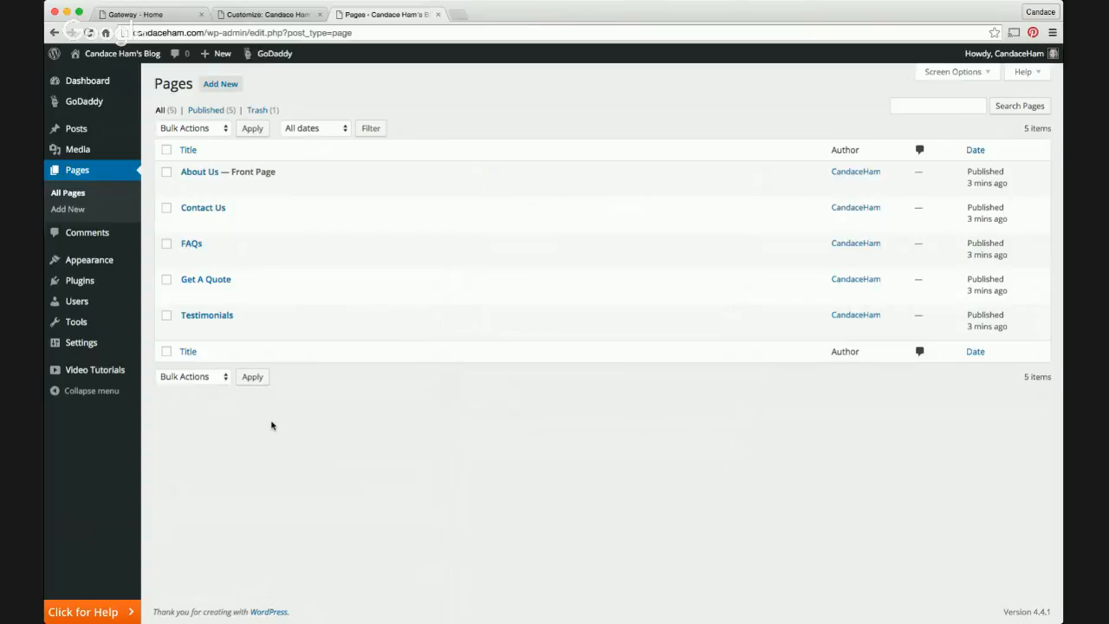
click(219, 86)
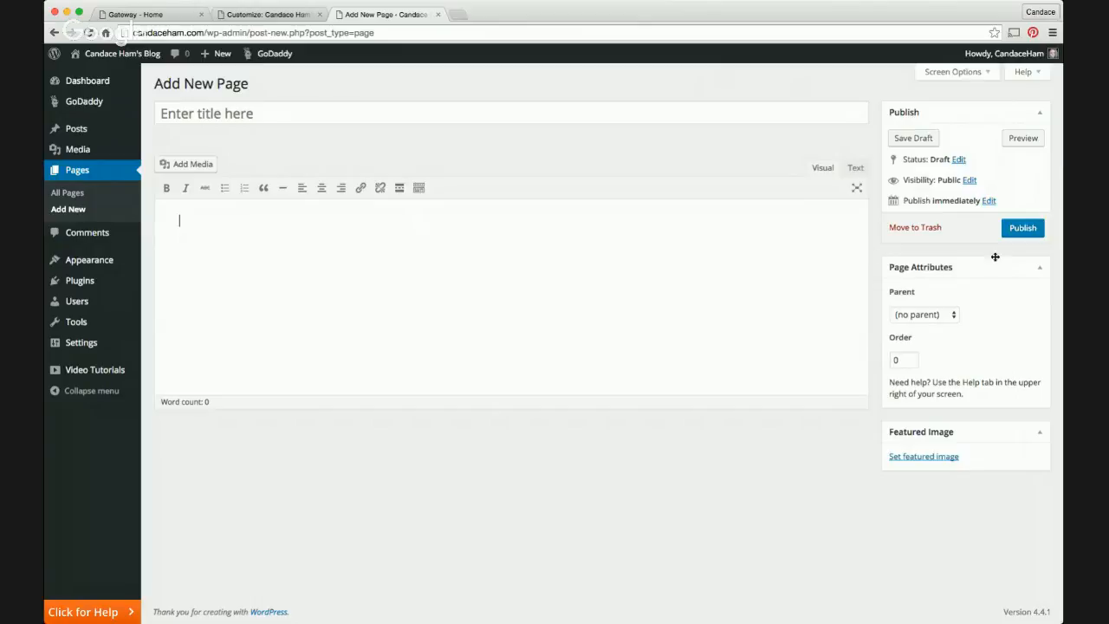
Check All Hosting Accounts in the Gateway - Home tab, then return to the new page draft
click(256, 15)
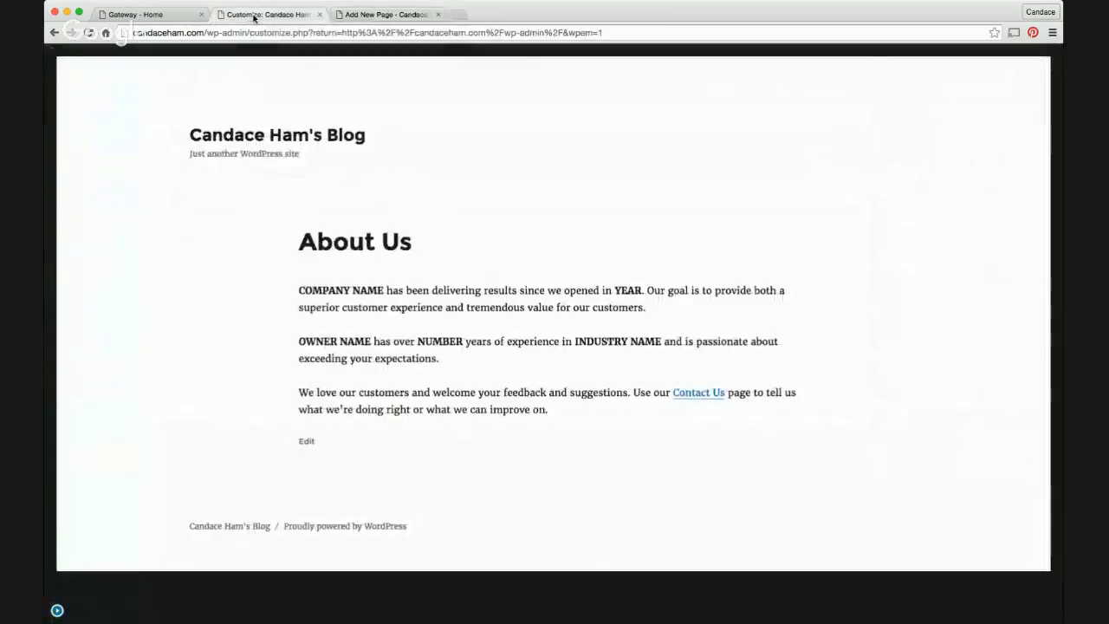
click(184, 16)
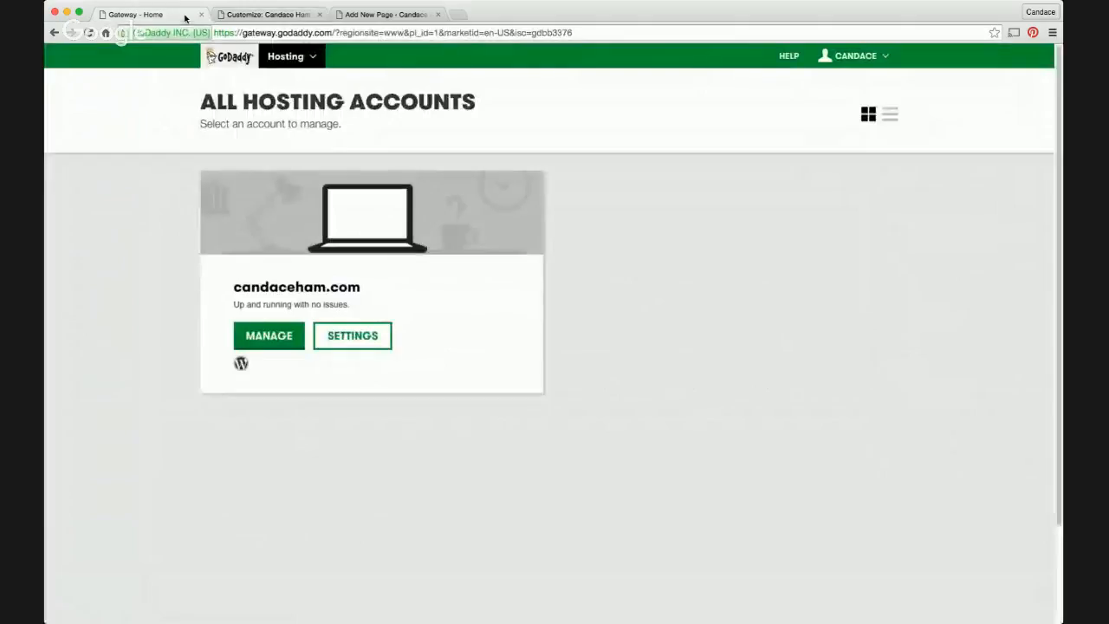
click(364, 16)
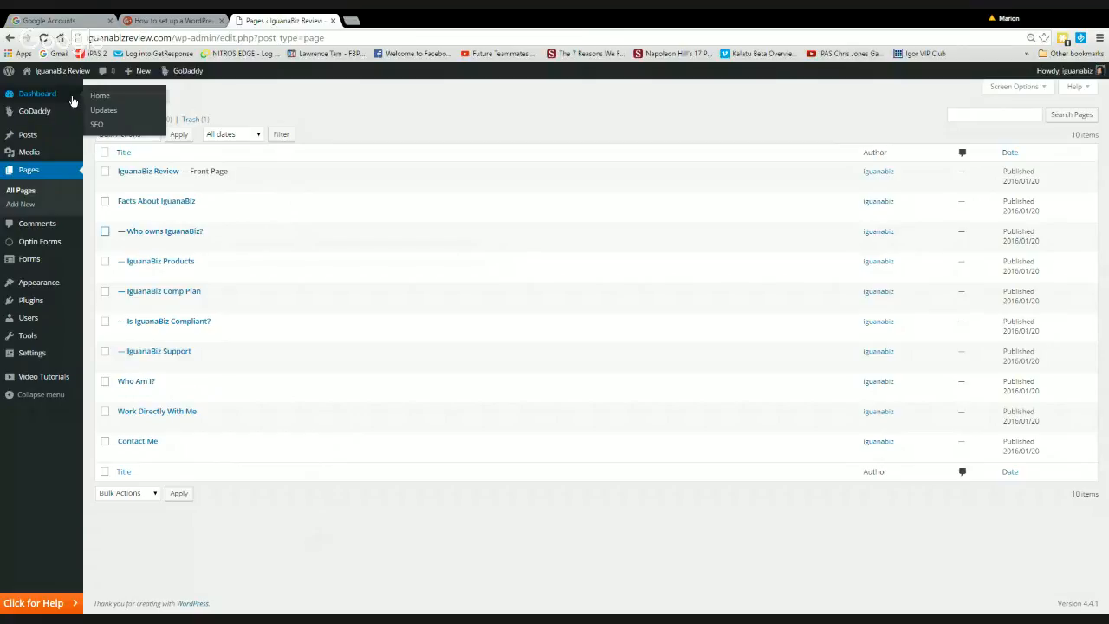
Visit the live IguanaBiz Review site and reveal its Facts About IguanaBiz subpages menu
mouse_move(71, 74)
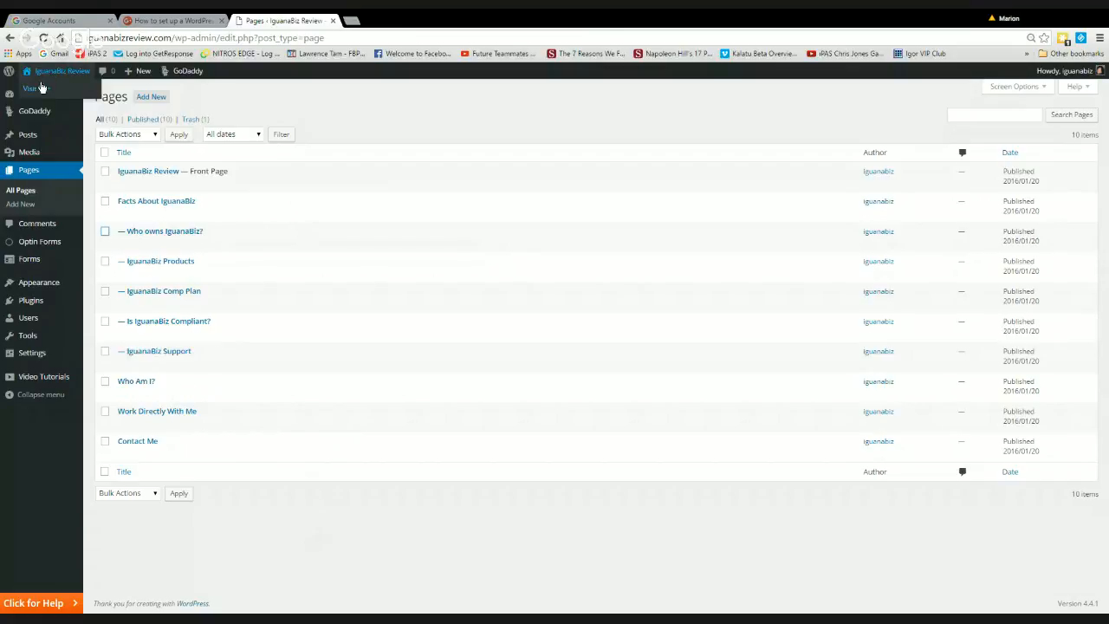
click(37, 90)
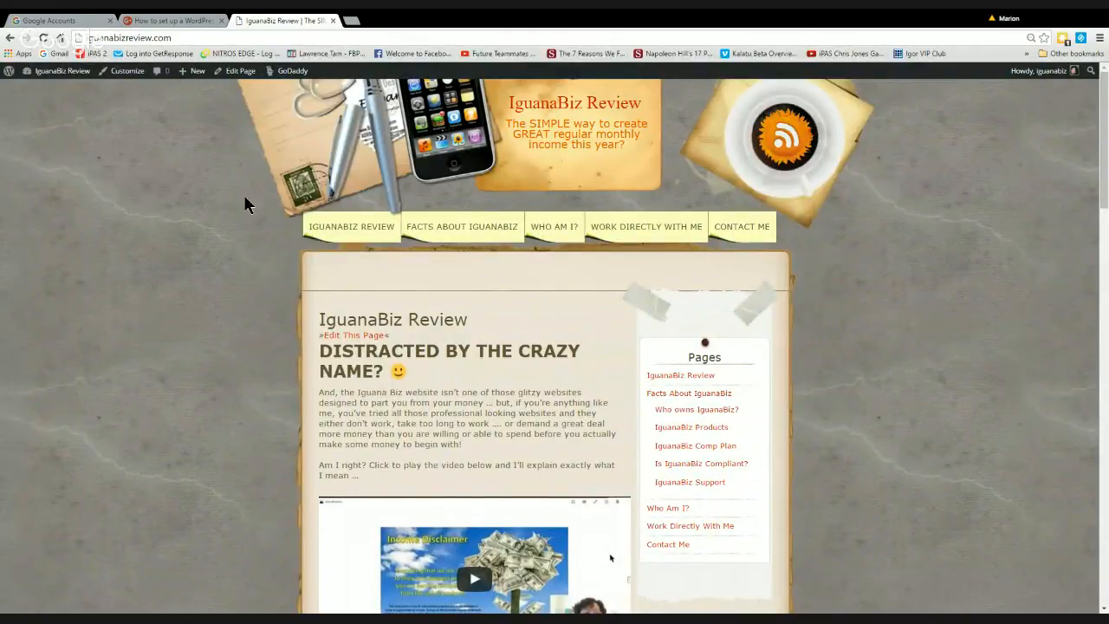
mouse_move(487, 230)
mouse_move(422, 227)
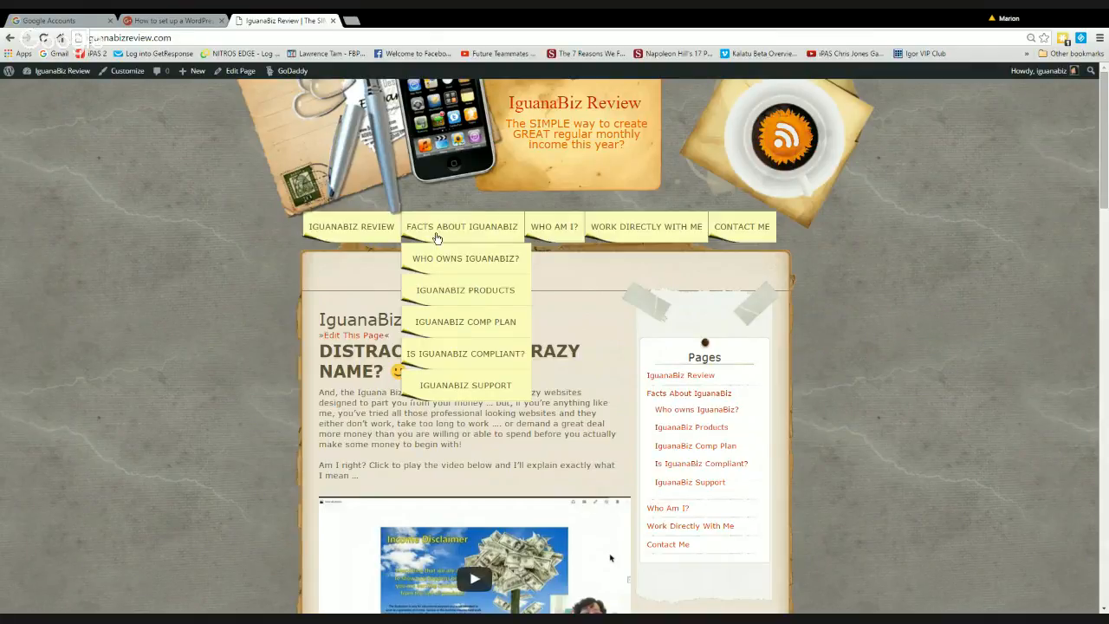
Switch to the 'How to set up a WordPress Site' browser tab showing the Hangouts event
click(165, 20)
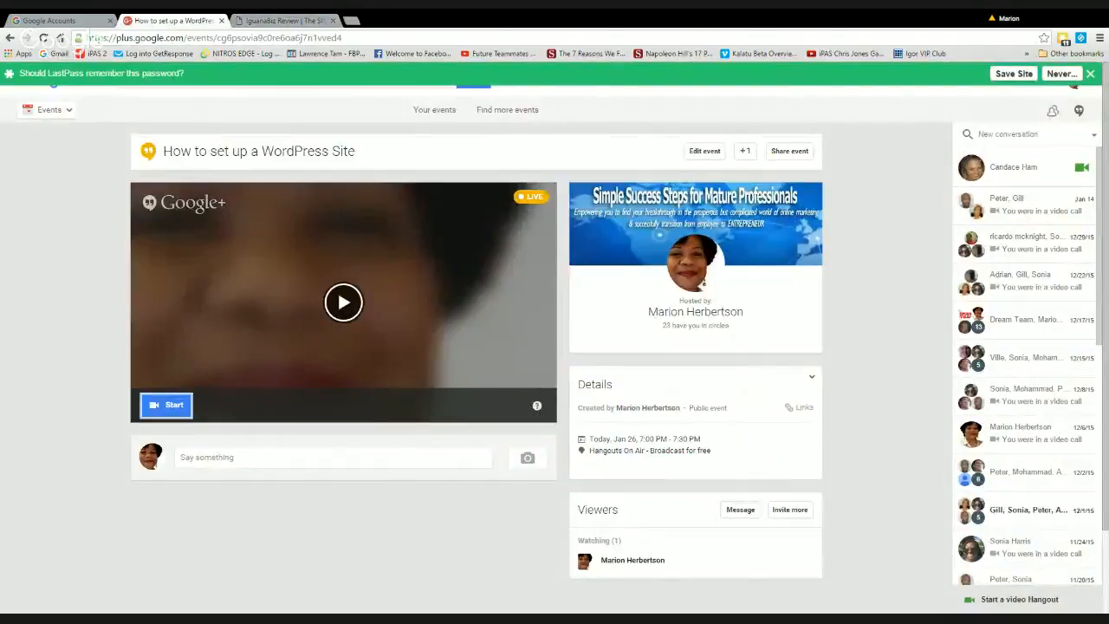
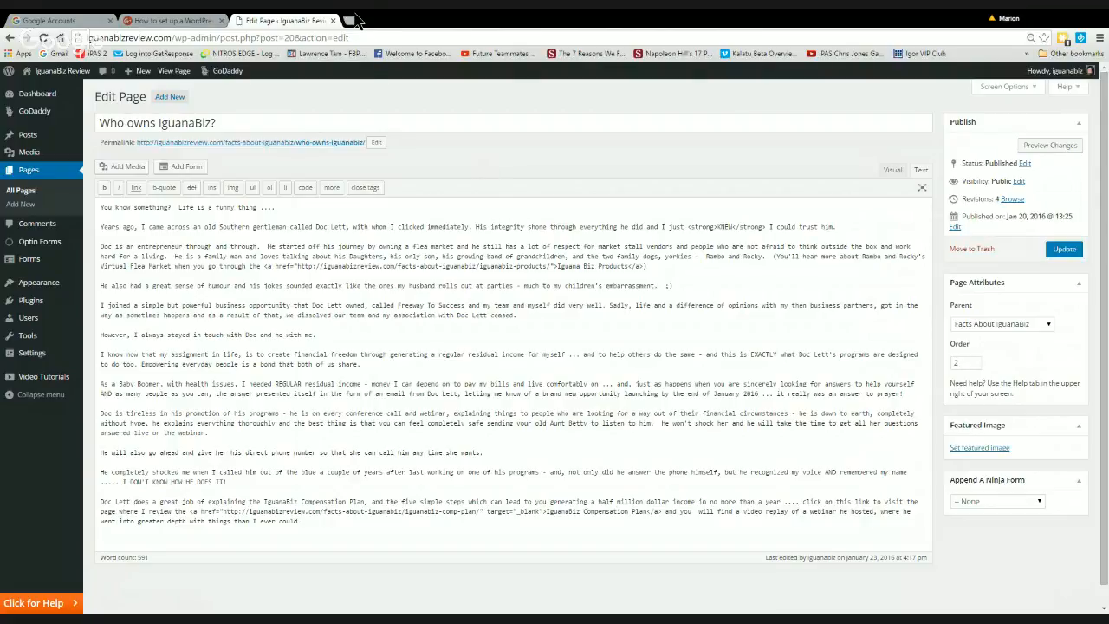
mouse_move(54, 72)
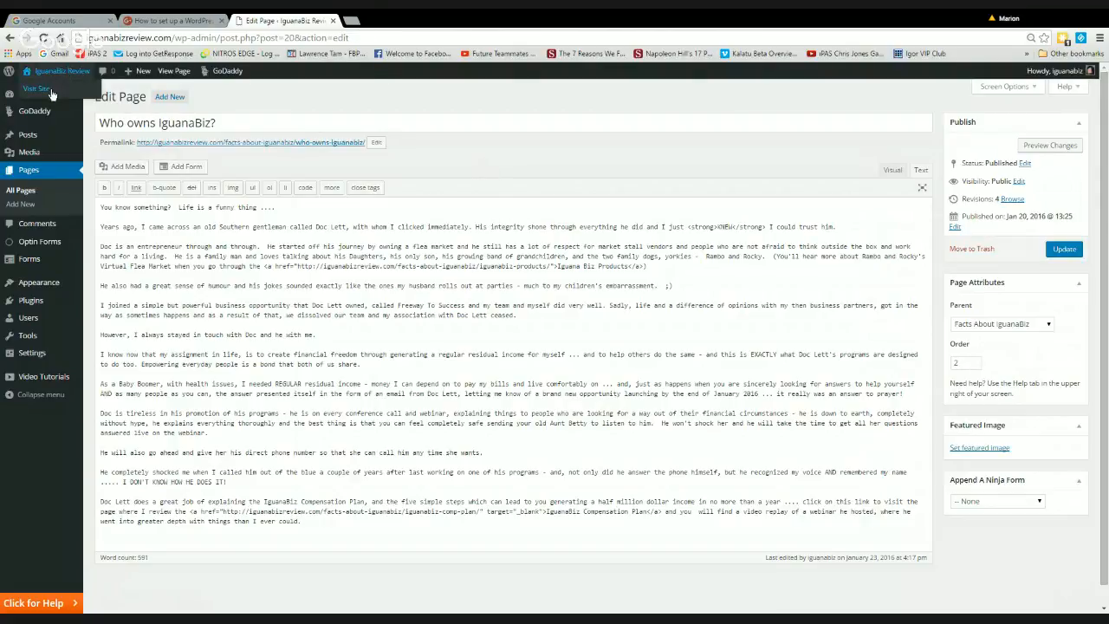
click(53, 96)
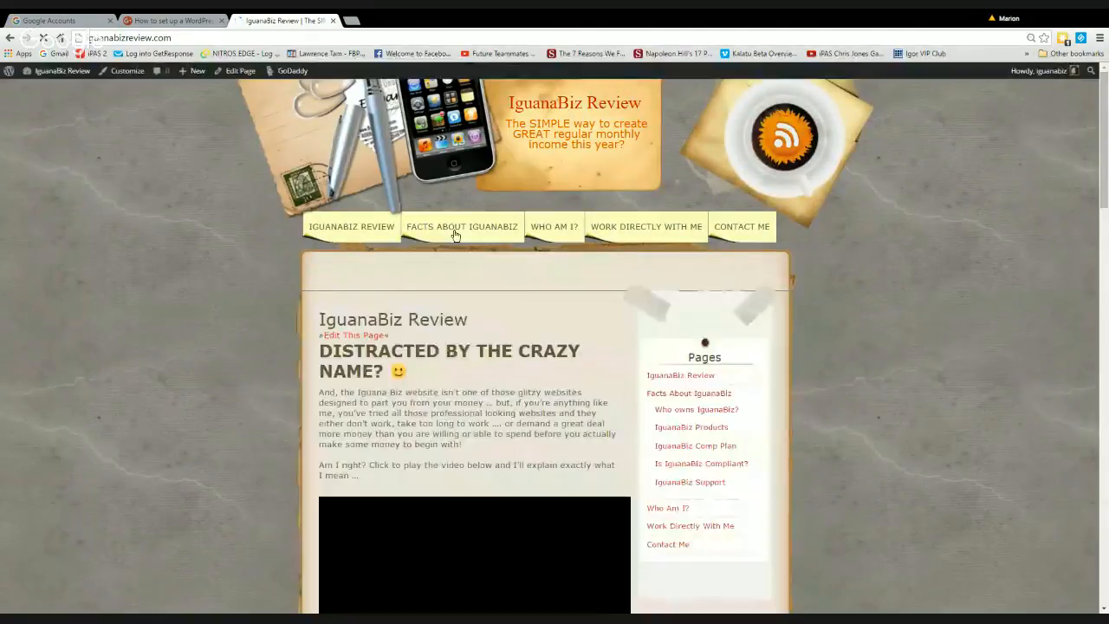
mouse_move(464, 230)
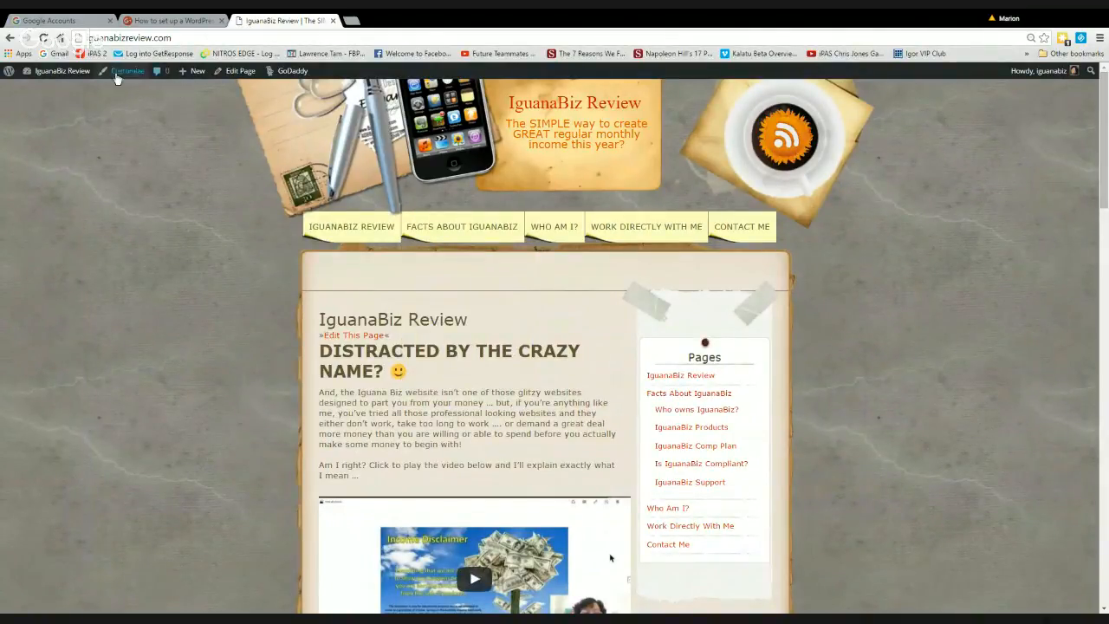
click(10, 39)
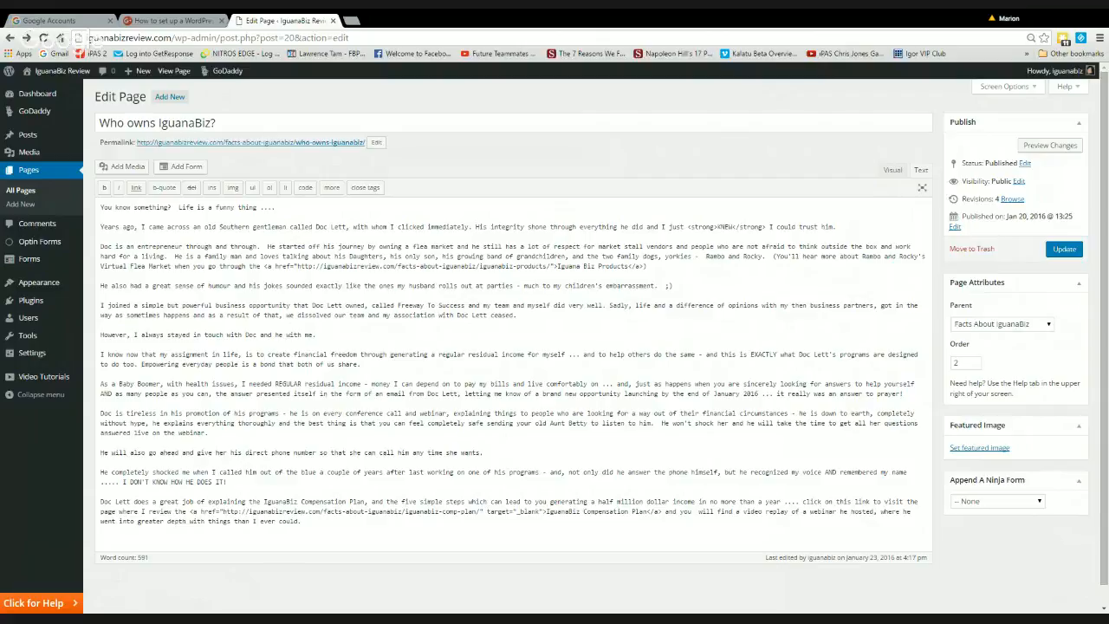
Create a new page titled 'Test Page' and place the cursor in its empty body
mouse_move(23, 362)
click(184, 101)
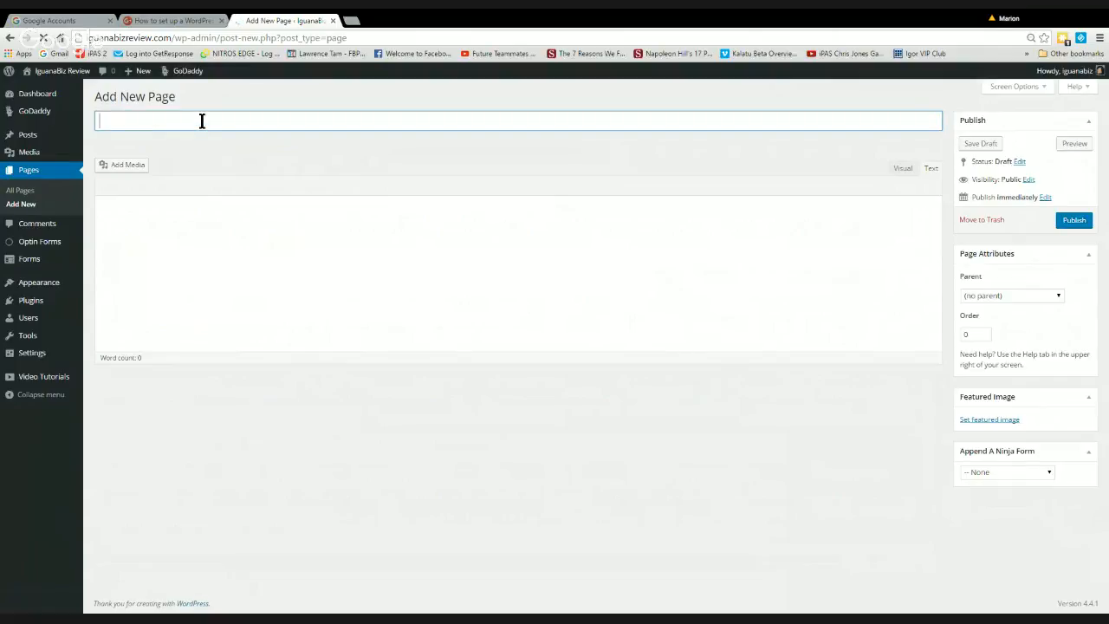
text(Test Page)
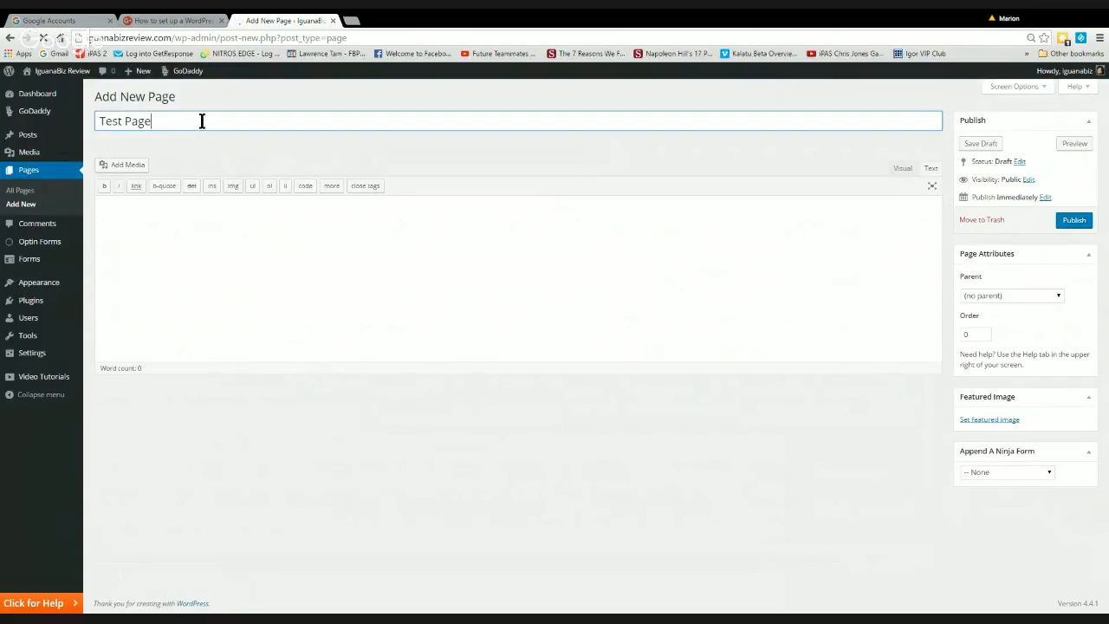
click(136, 222)
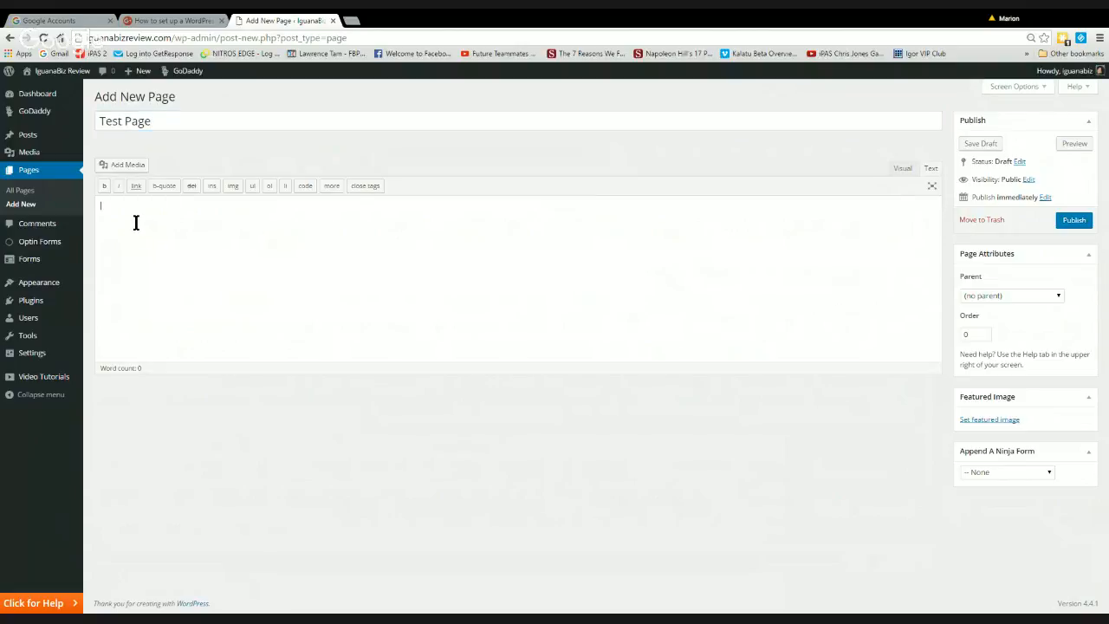
click(123, 166)
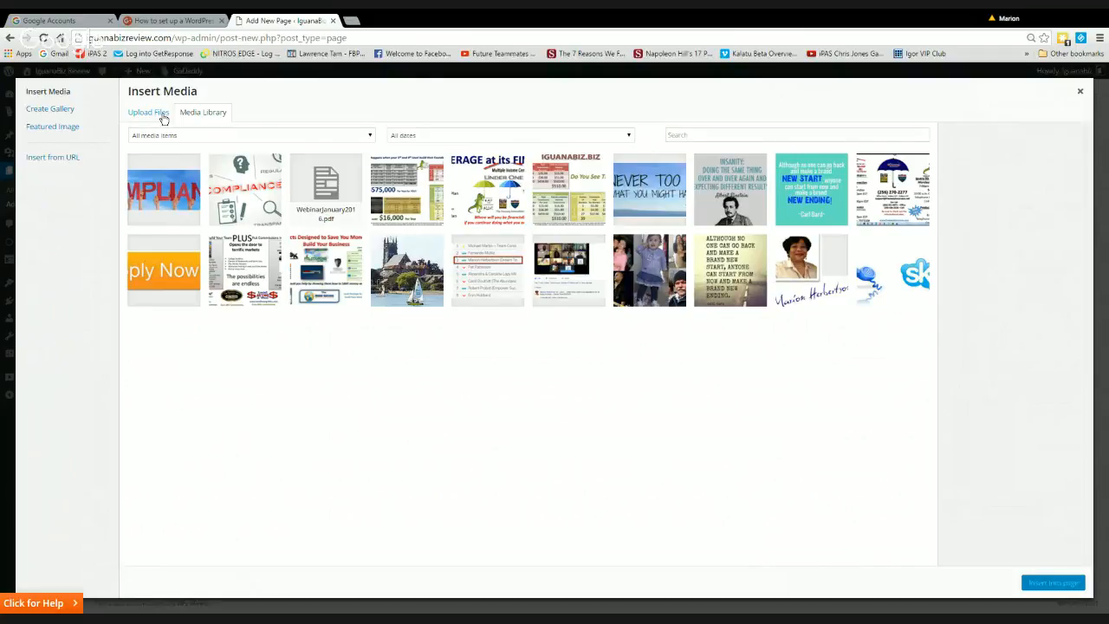
click(148, 188)
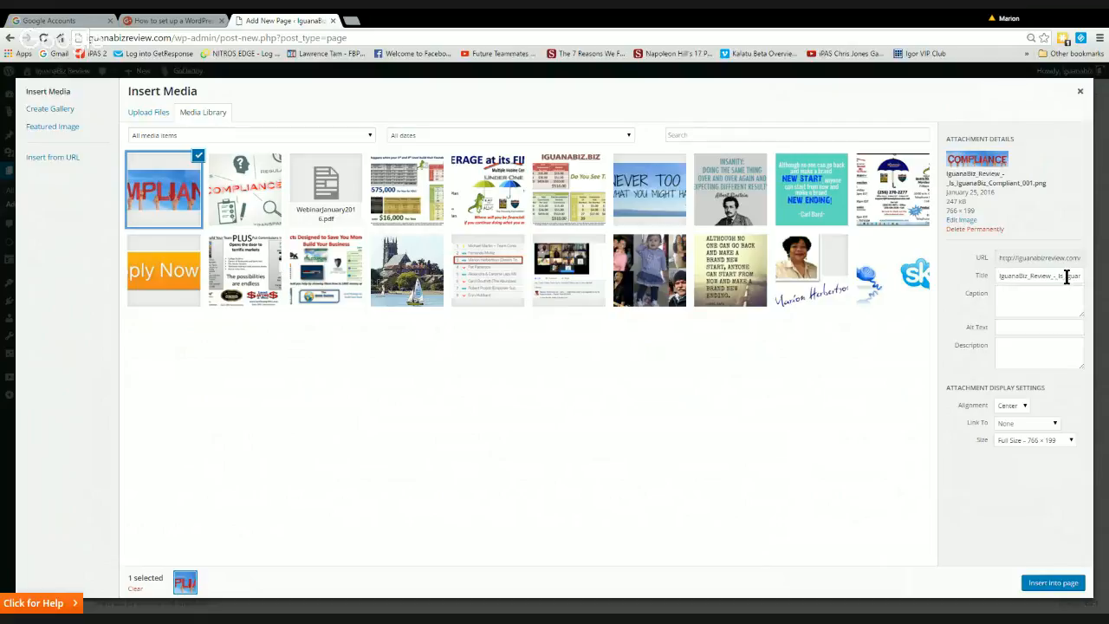
click(1025, 407)
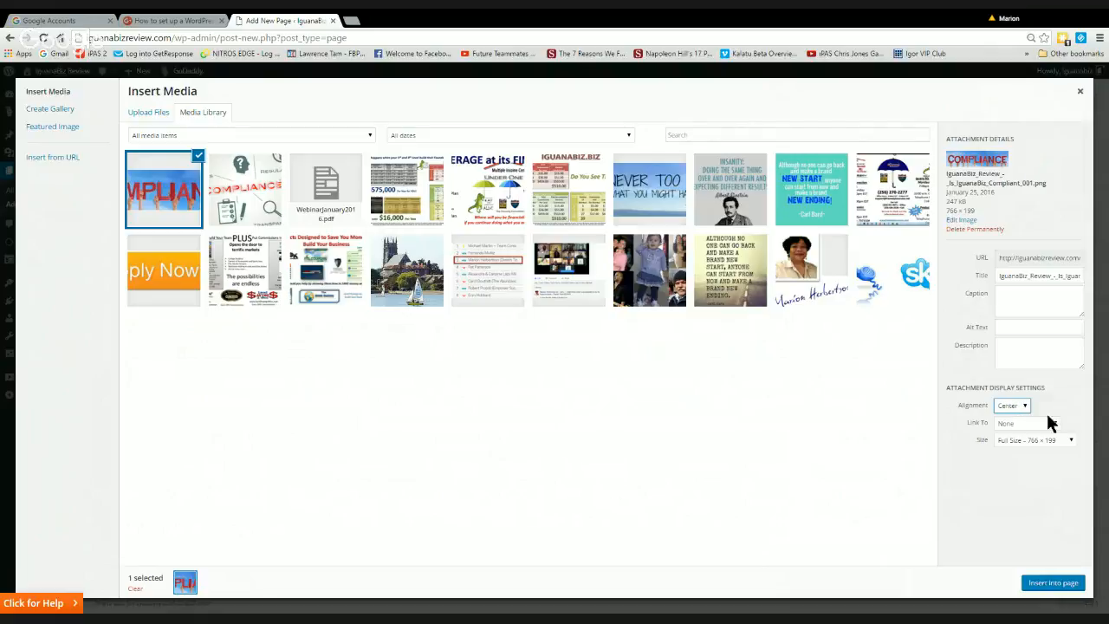
click(1054, 424)
click(1072, 441)
click(1055, 423)
click(164, 194)
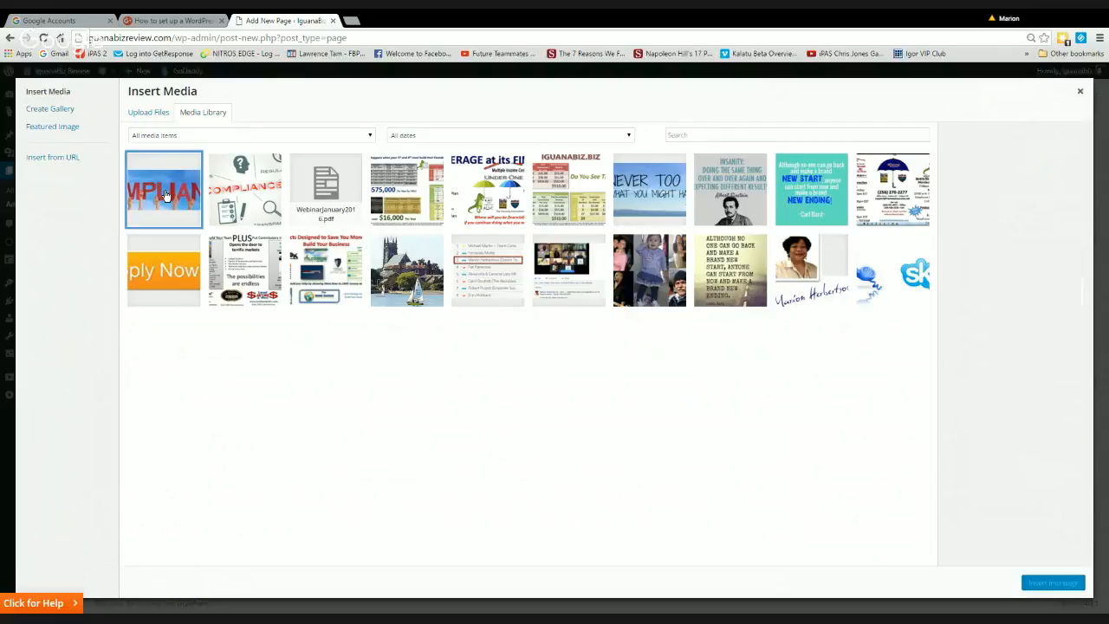
click(168, 196)
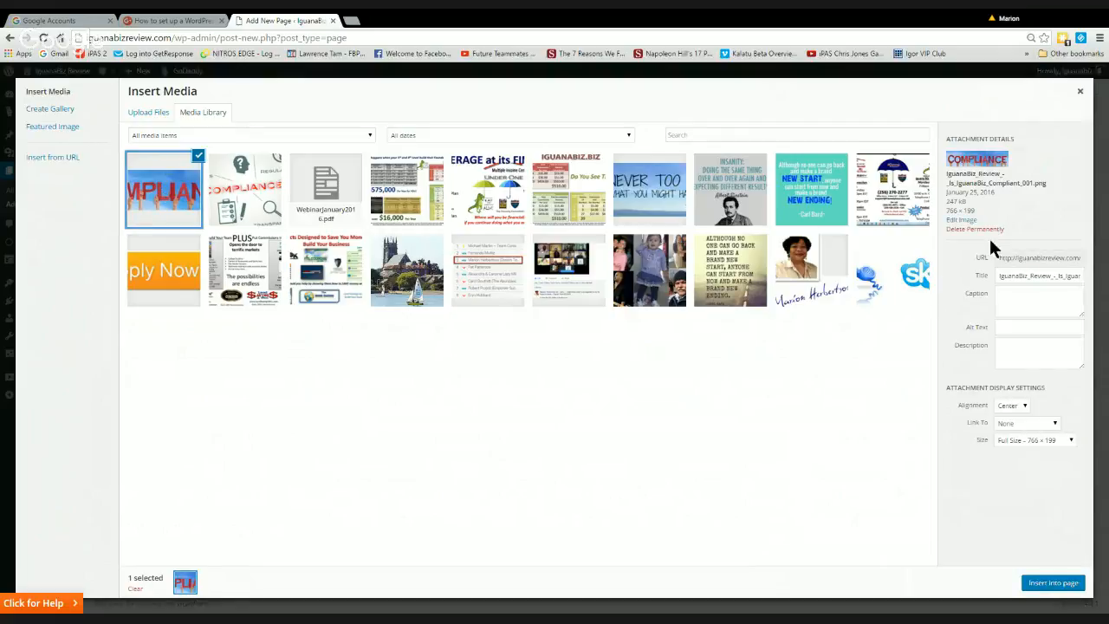
Insert the COMPLIANCE image centred at full size 766 × 199 with its link set to None
click(1055, 424)
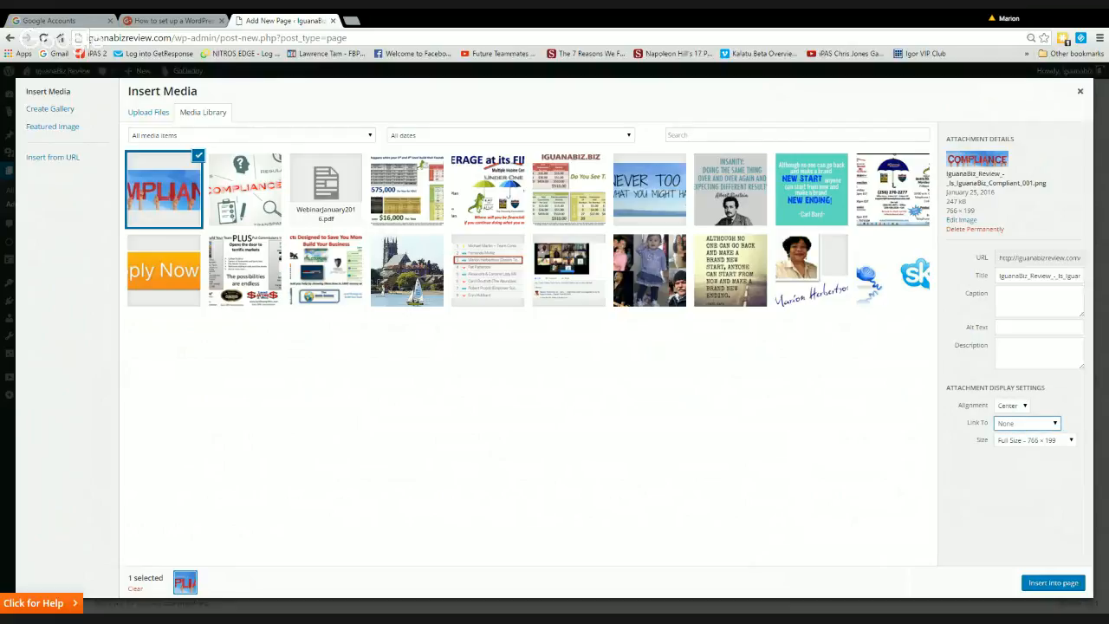
click(1042, 464)
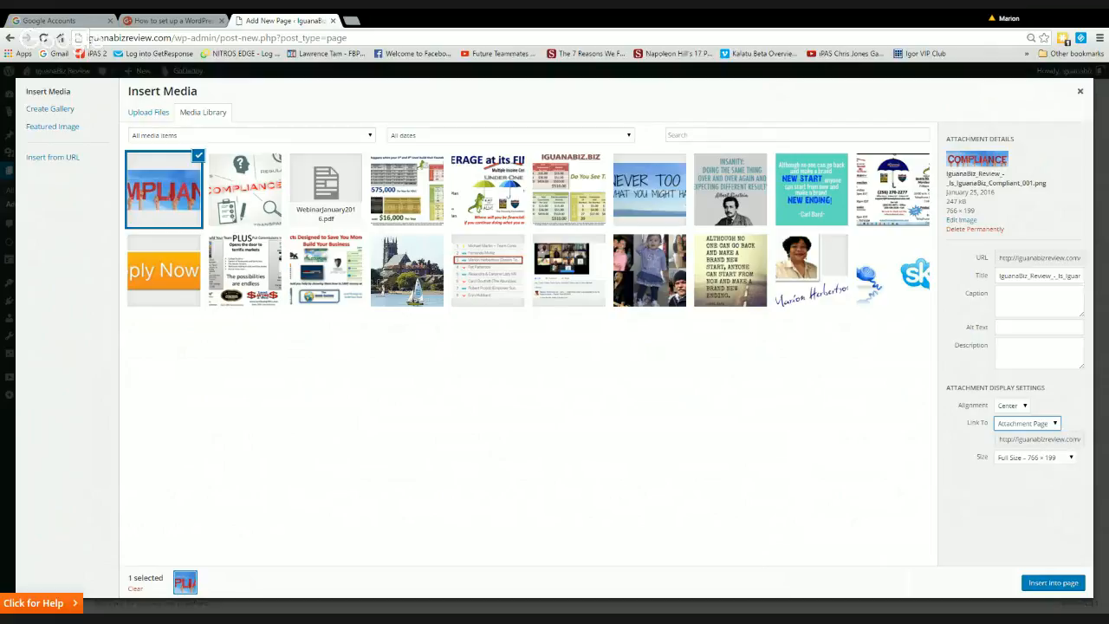
click(1039, 438)
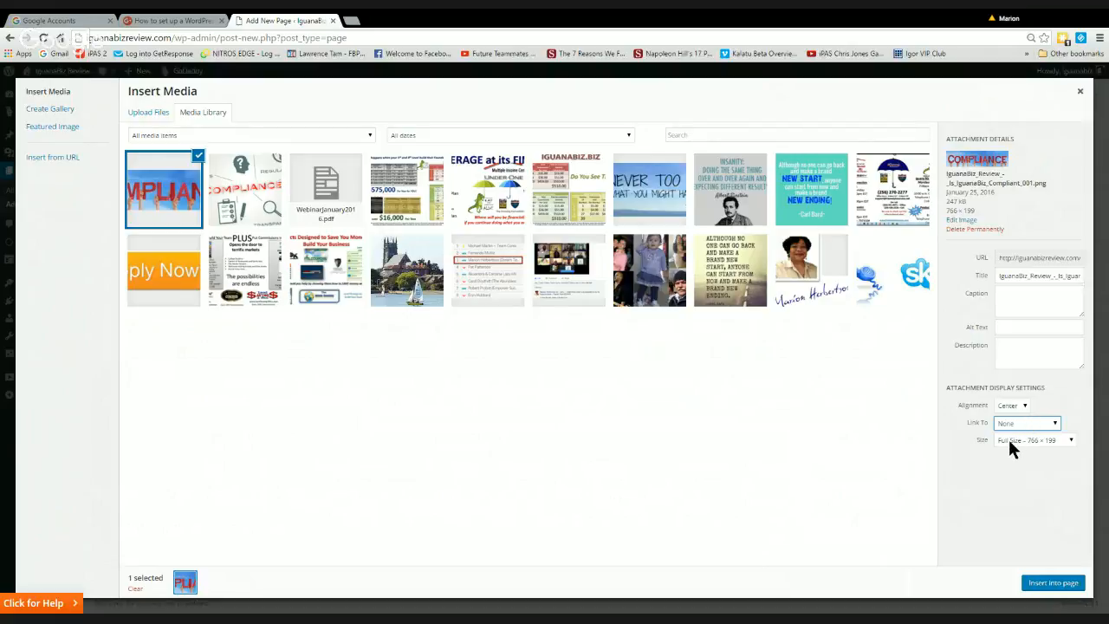
click(1046, 582)
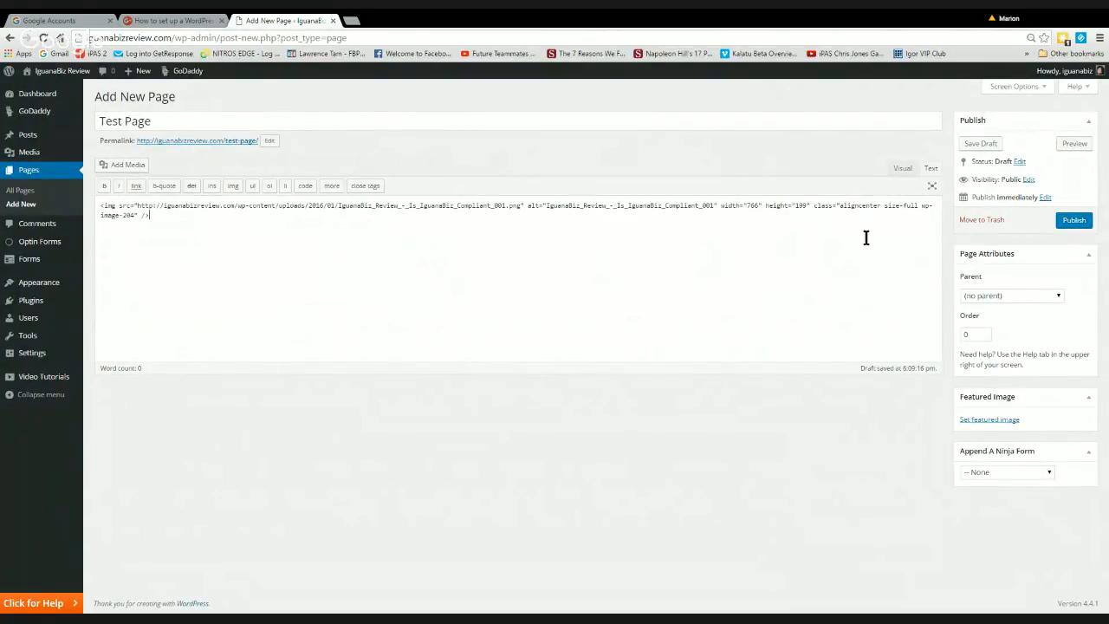
Save the Test Page draft and preview it in a new tab
click(983, 144)
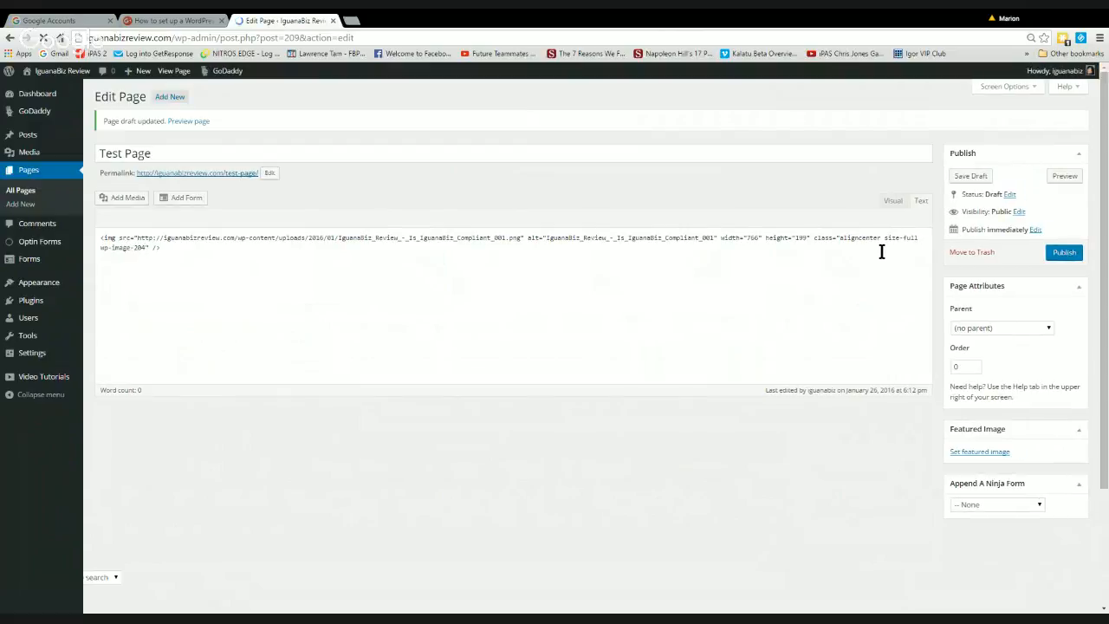
click(1072, 177)
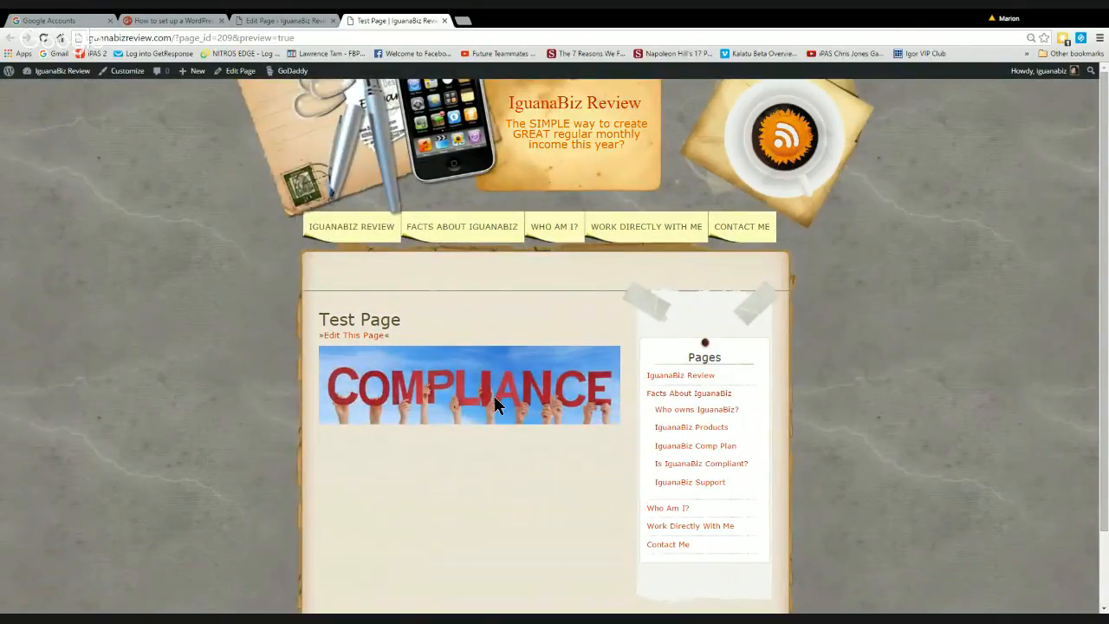
Return from the preview to the Test Page editor's browser tab
click(285, 20)
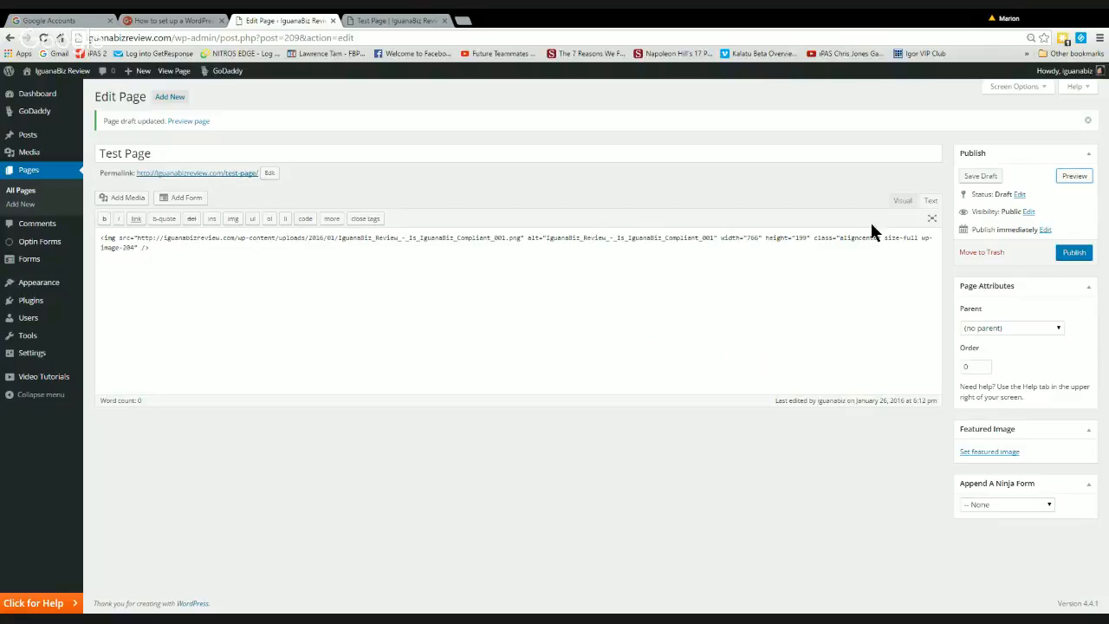
In the Visual editor, add the line 'Type your text here' below the COMPLIANCE image
click(900, 205)
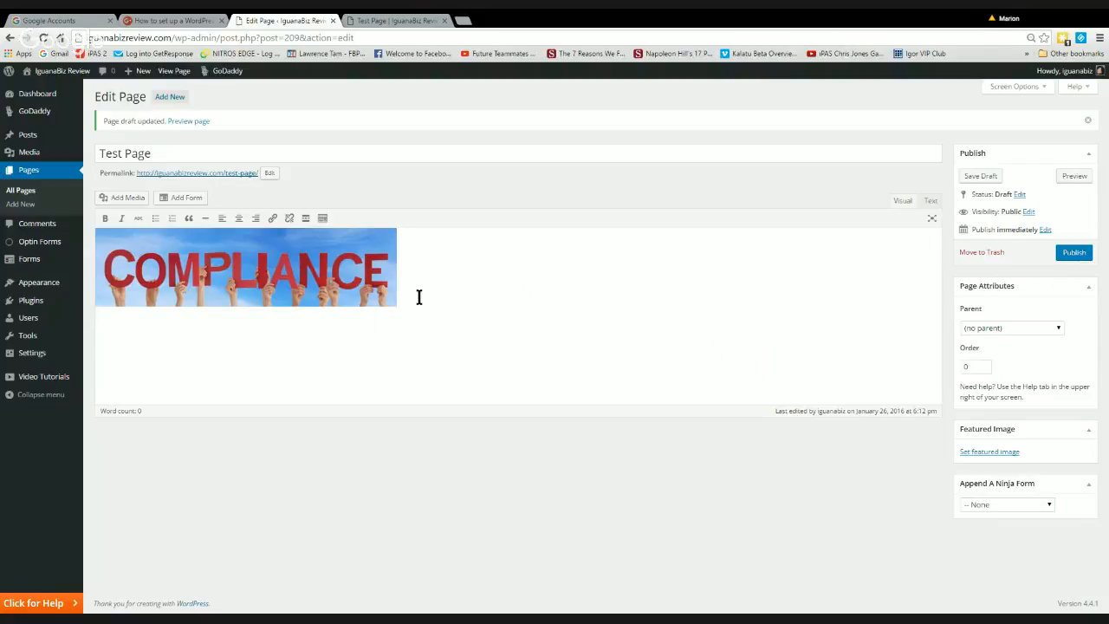
key(Return)
text(Tyep)
key(BackSpace)
key(BackSpace)
text(pe)
text(your text he)
key(BackSpace)
key(BackSpace)
text(hee)
text(e)
Save the Test Page draft containing the image and the 'Type your text here' line
click(977, 179)
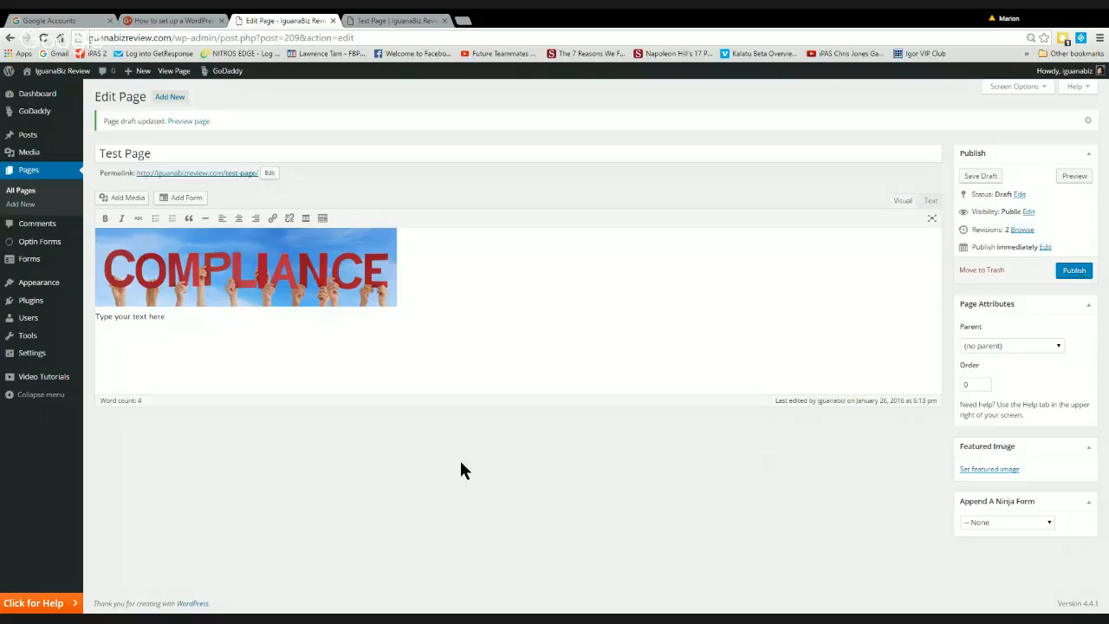
mouse_move(35, 355)
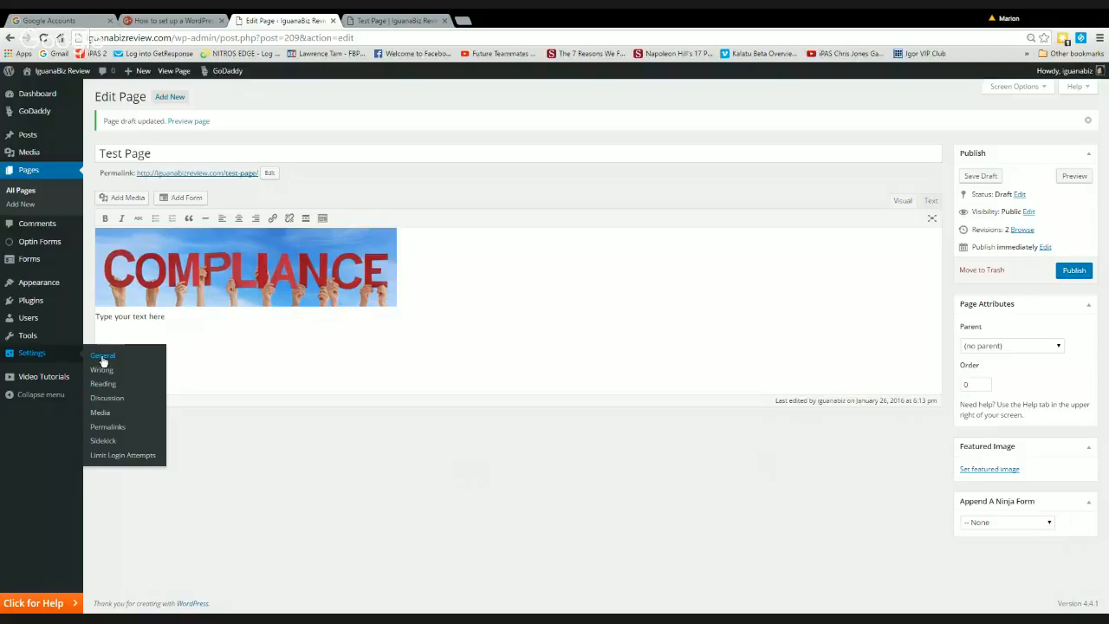
mouse_move(49, 283)
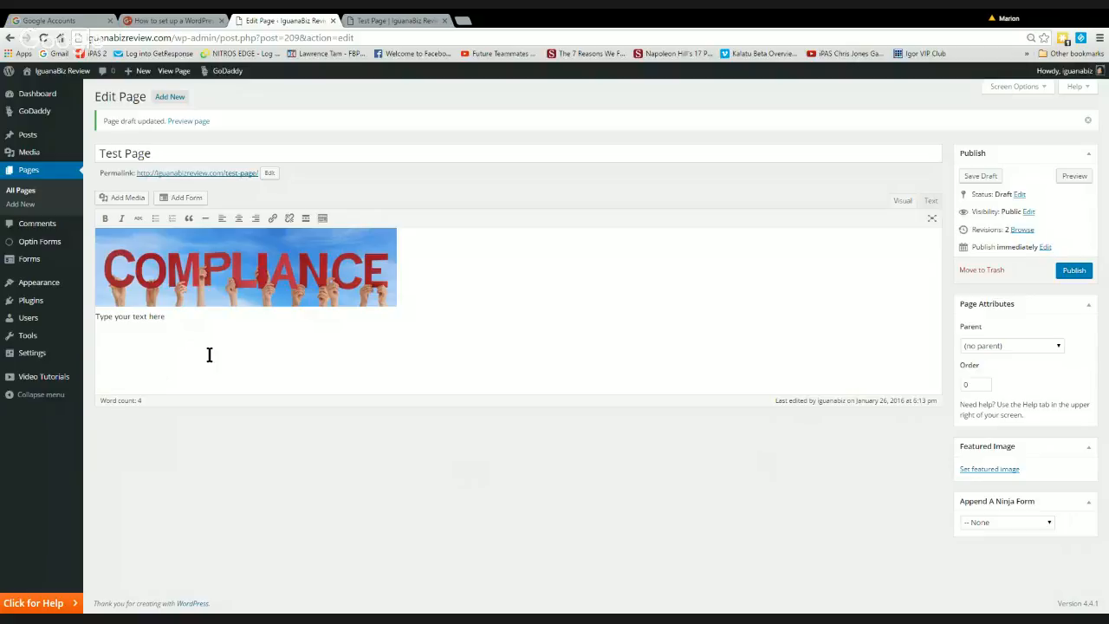
Trash the Test Page and show it in the Pages Trash list beside Testimonials
click(979, 271)
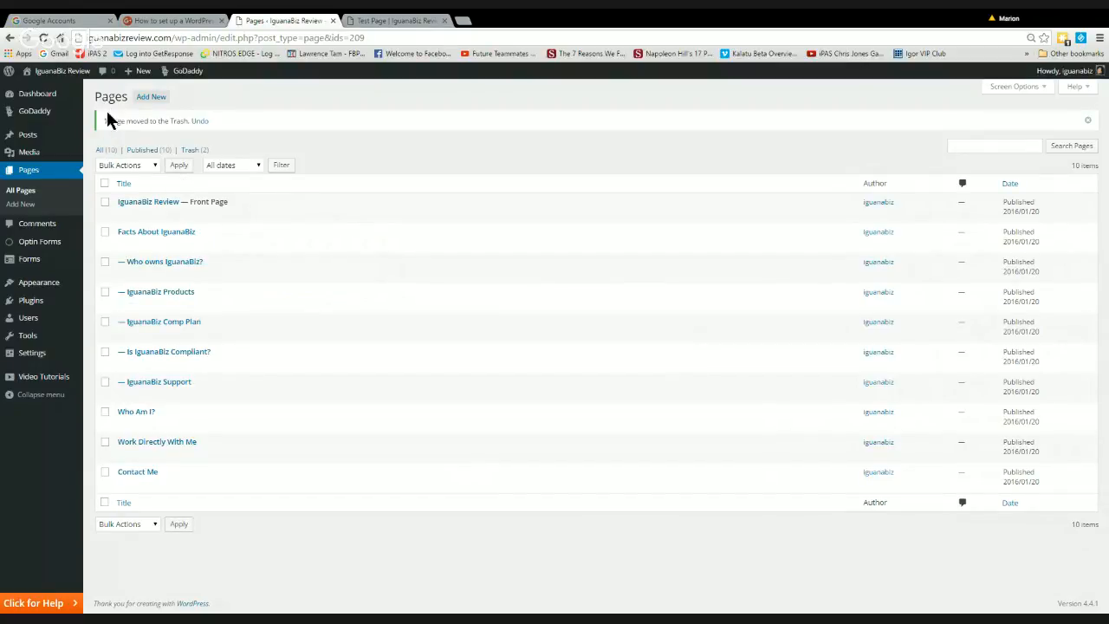
click(190, 152)
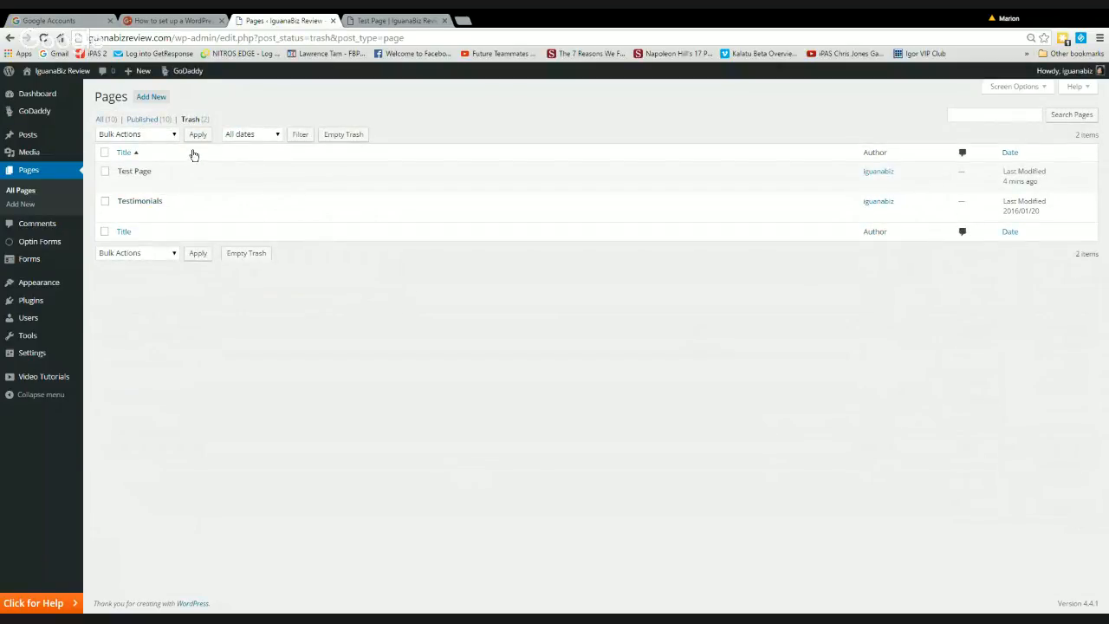
mouse_move(136, 183)
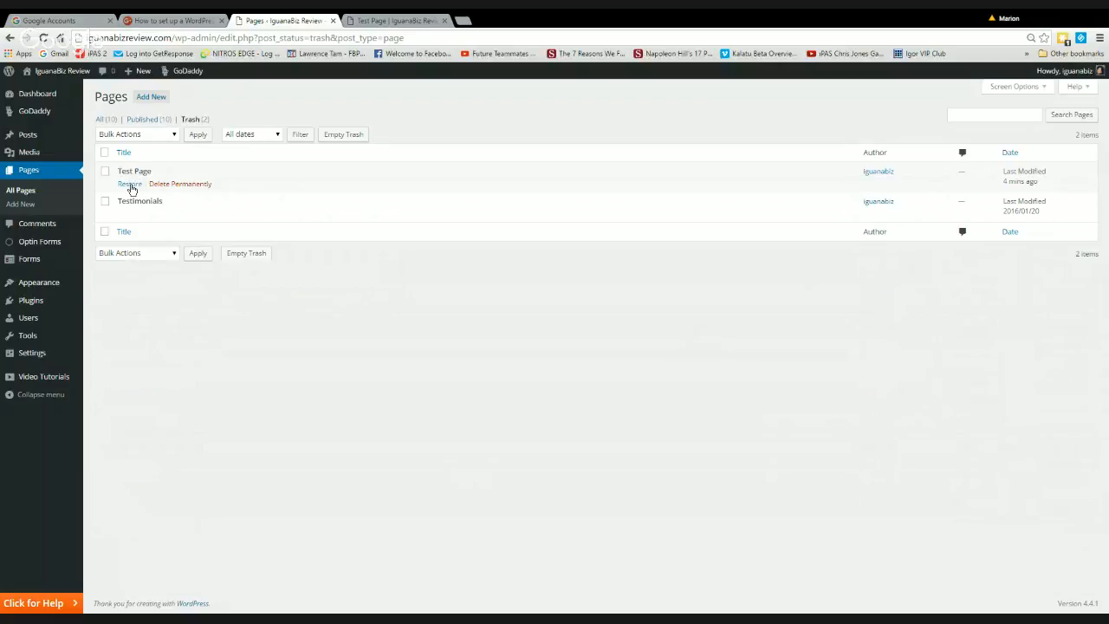